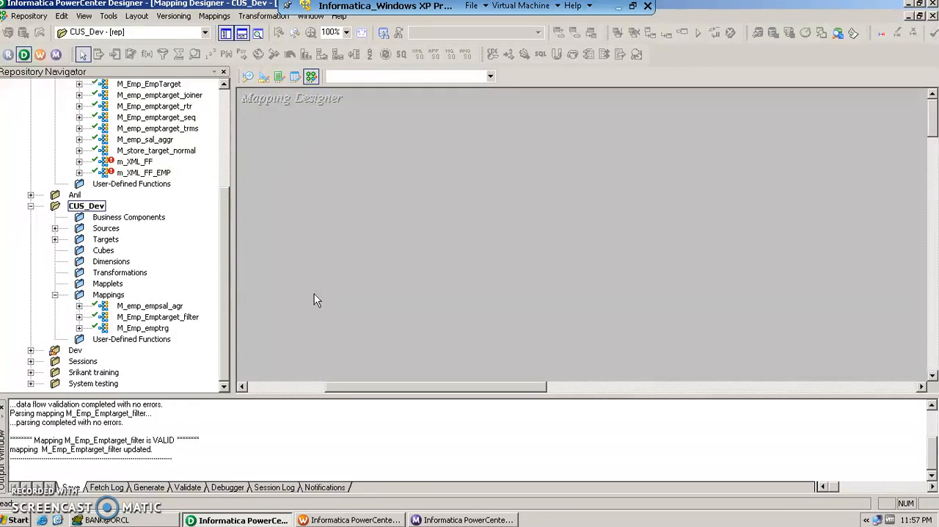
- Switch to Toad for Oracle and compare the data of the V_EMP, V_EMP_TARGET and V_EMP_TARGET1 tables
left_click(164, 517)
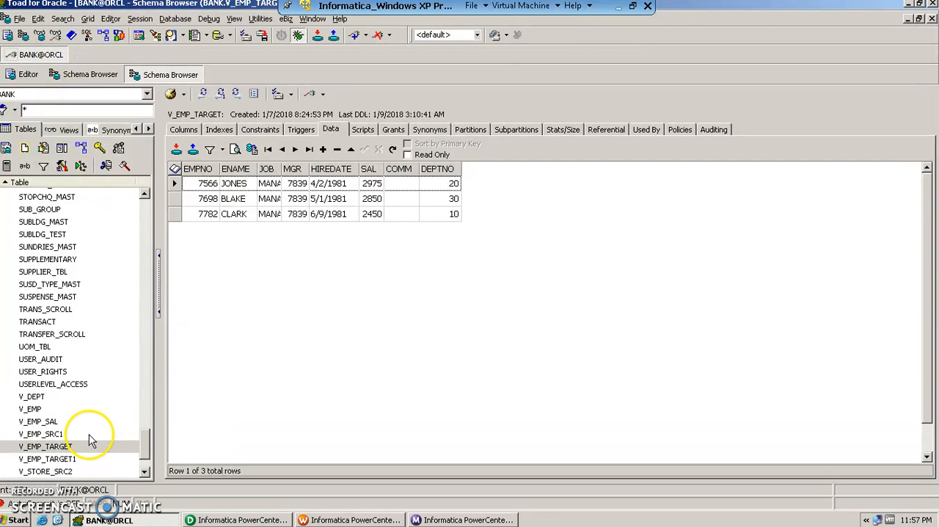
left_click(43, 410)
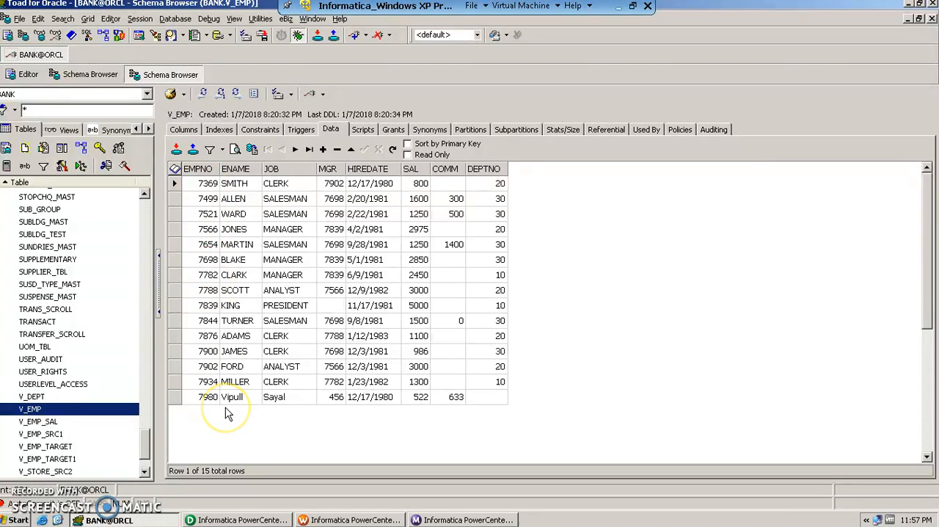
left_click(66, 446)
left_click(319, 288)
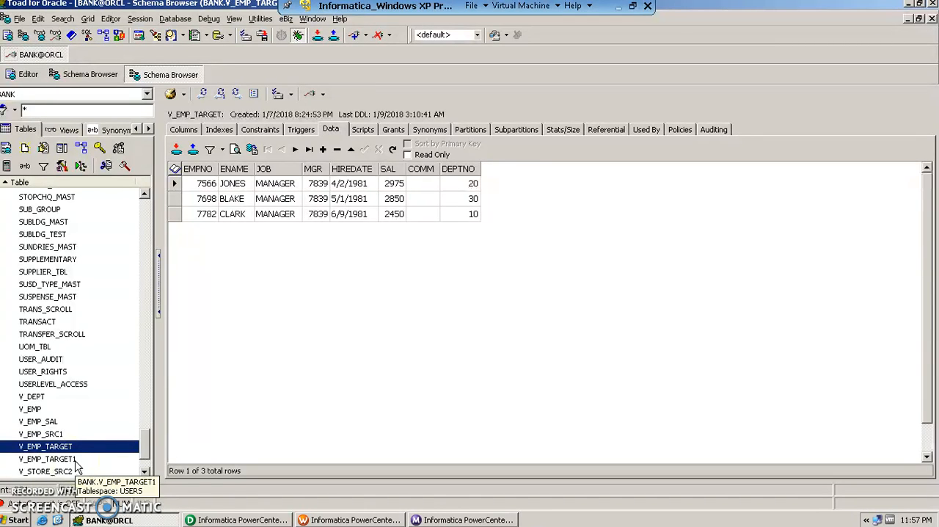
left_click(49, 458)
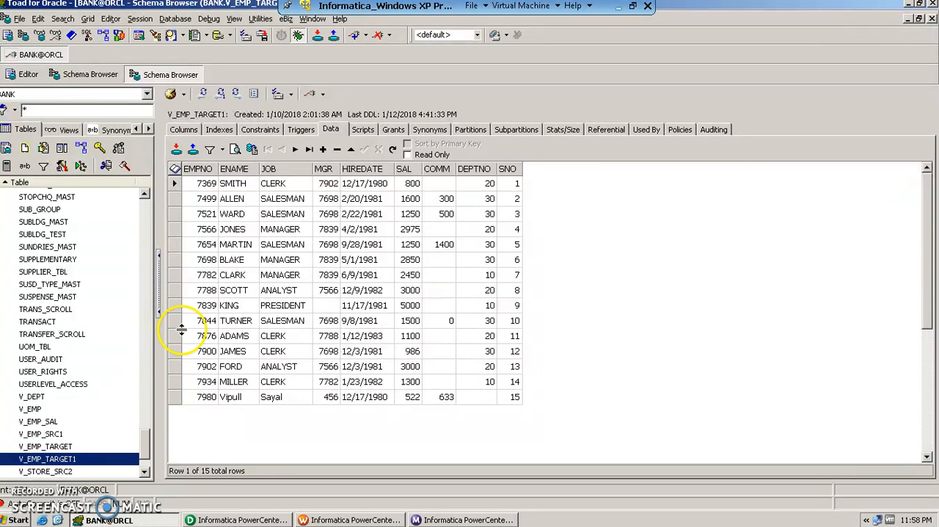
left_click(32, 411)
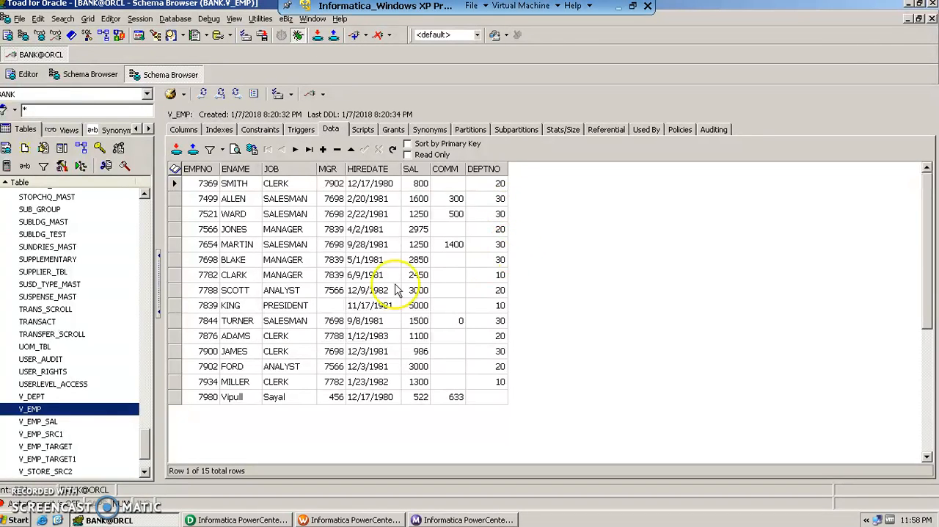
left_click(79, 446)
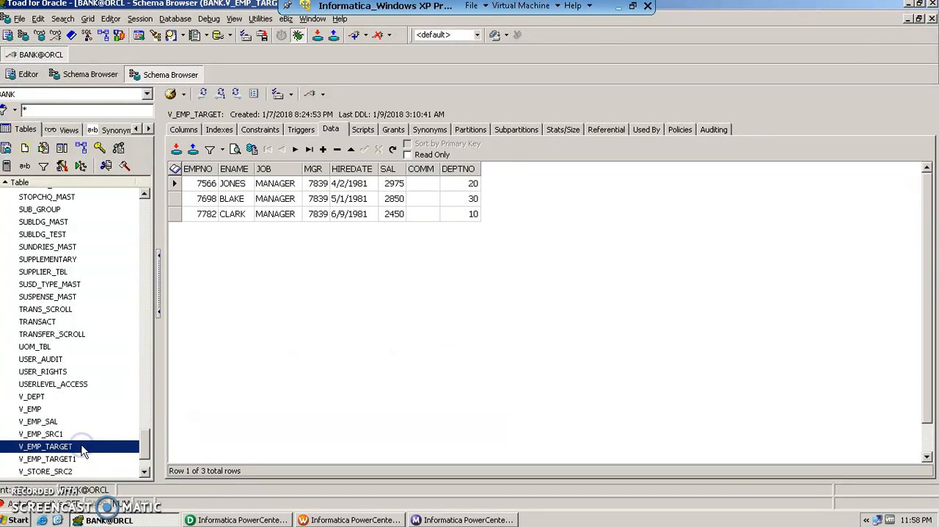
left_click(73, 409)
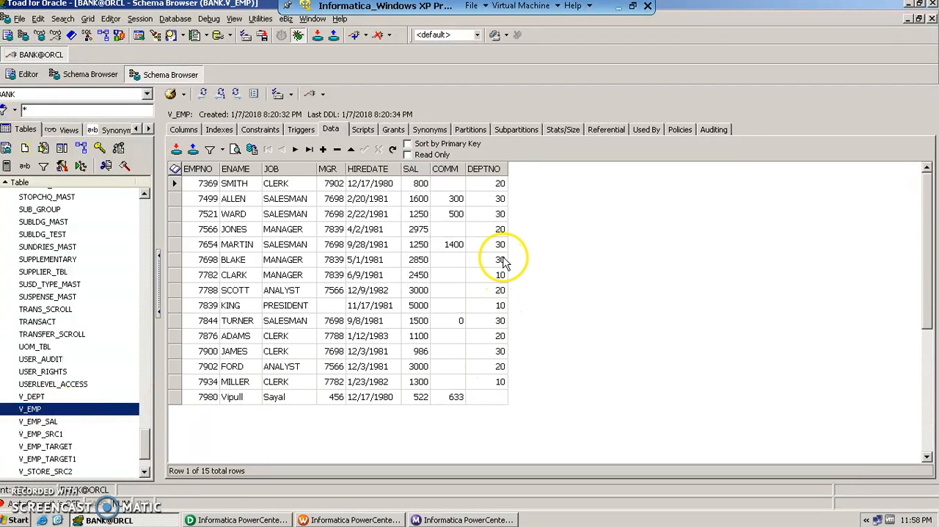
left_click(501, 260)
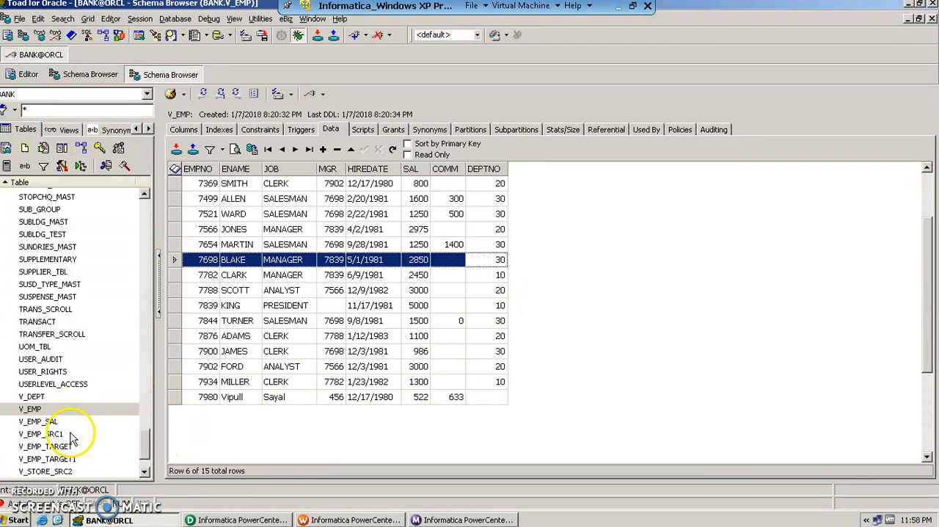
left_click(66, 459)
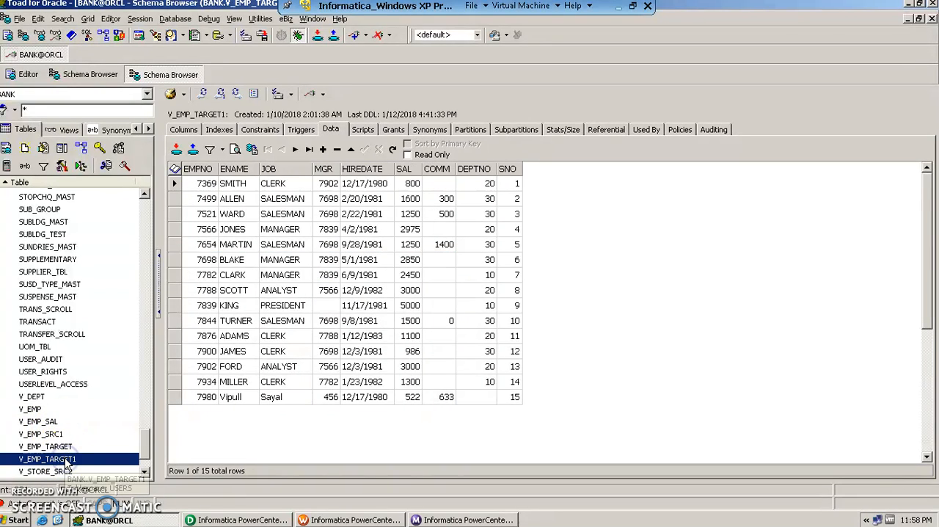
left_click(58, 410)
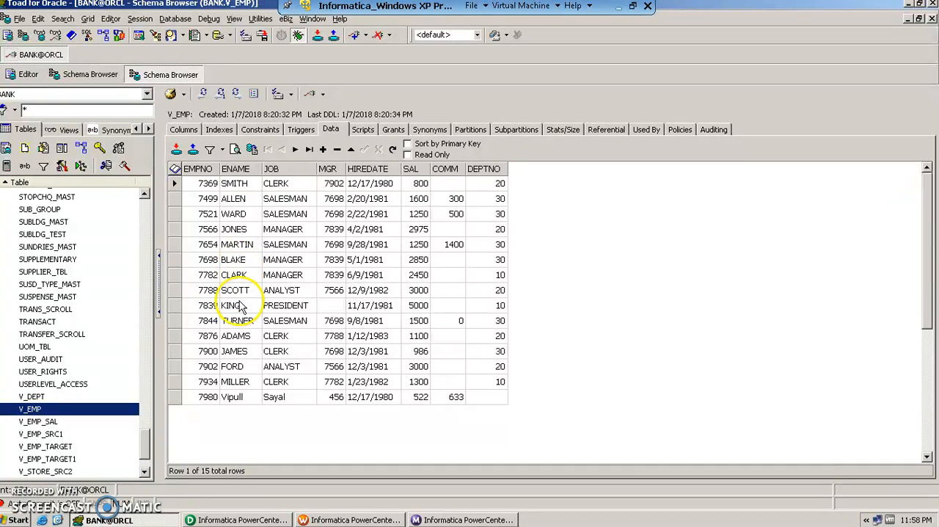
left_click(206, 203)
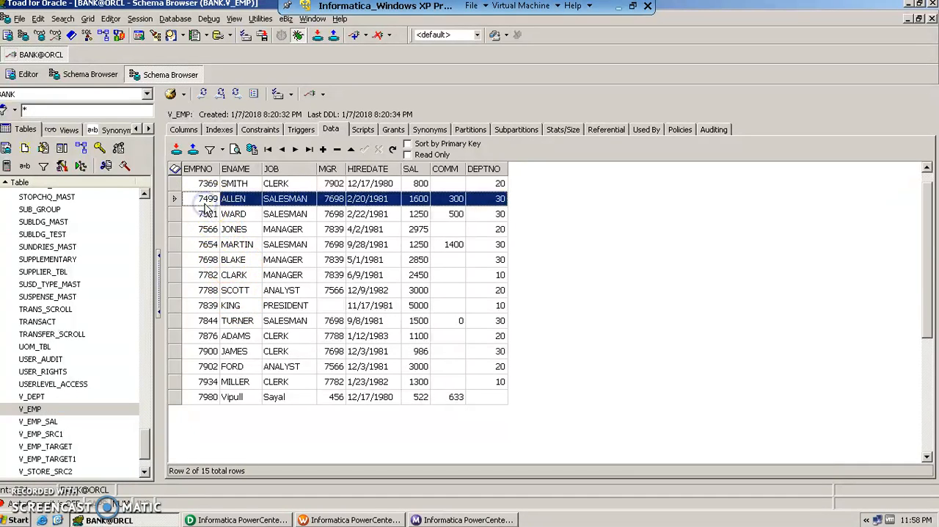
- Delete all records from the V_EMP_TARGET table
left_click(73, 446)
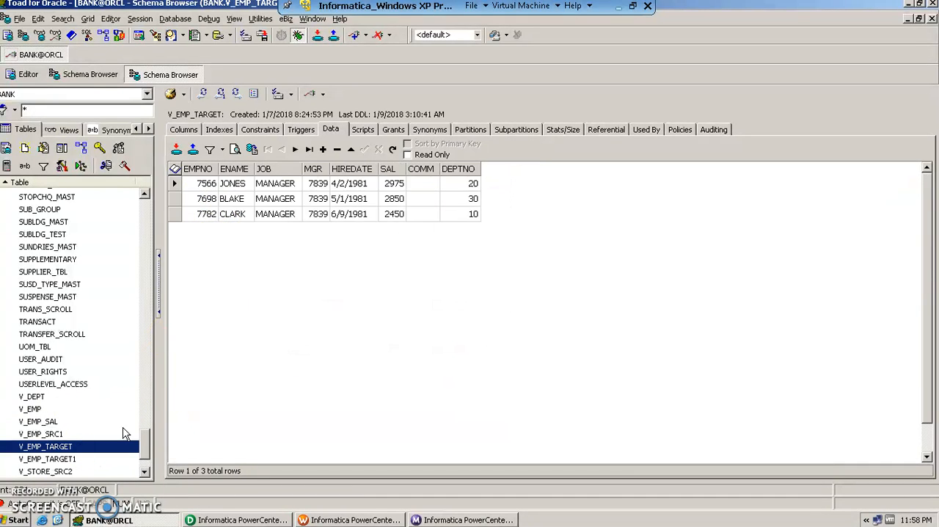
left_click(198, 211)
key("ctrl+a")
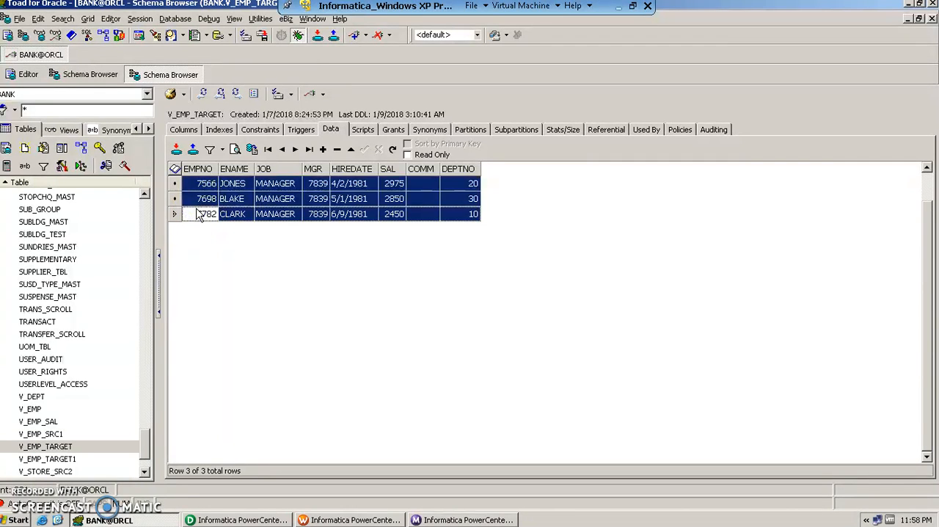
left_click(337, 149)
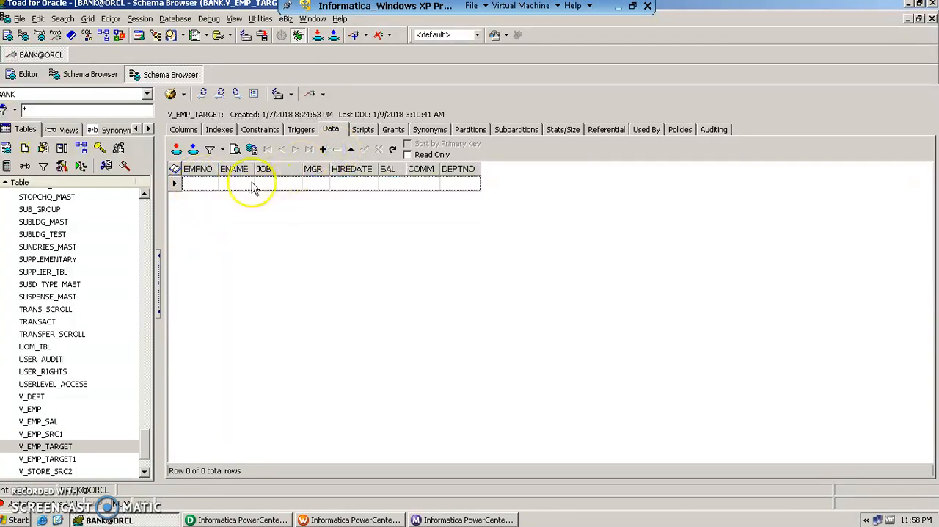
- Delete all records from the V_EMP_TARGET1 table
left_click(88, 459)
left_click(235, 214)
key("ctrl+a")
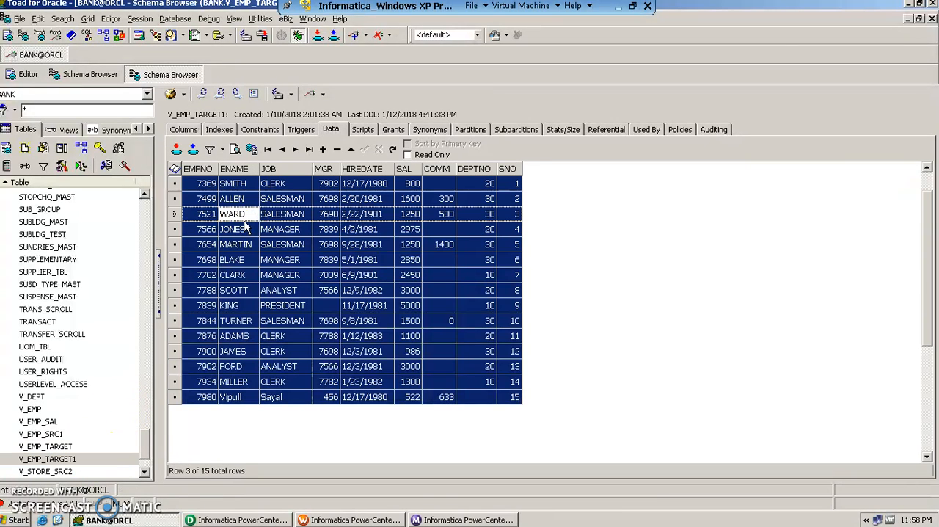
left_click(336, 149)
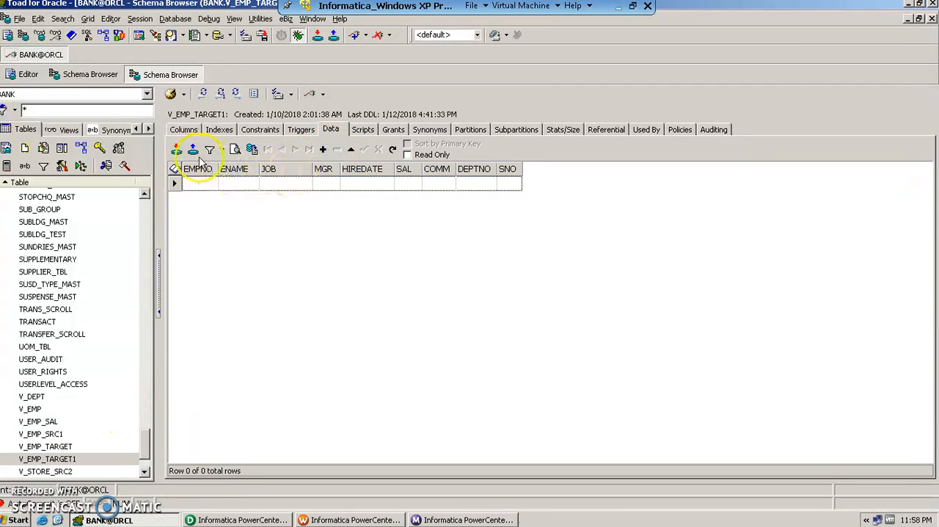
- Switch to Informatica PowerCenter Designer and create a new mapping named M_emp_emptarget_rtr in the CUS_Dev folder
left_click(234, 518)
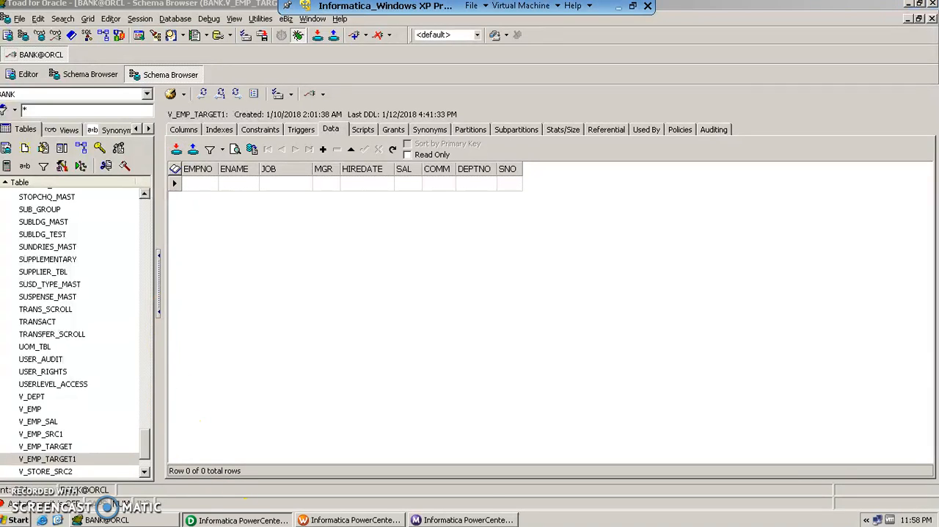
left_click(242, 503)
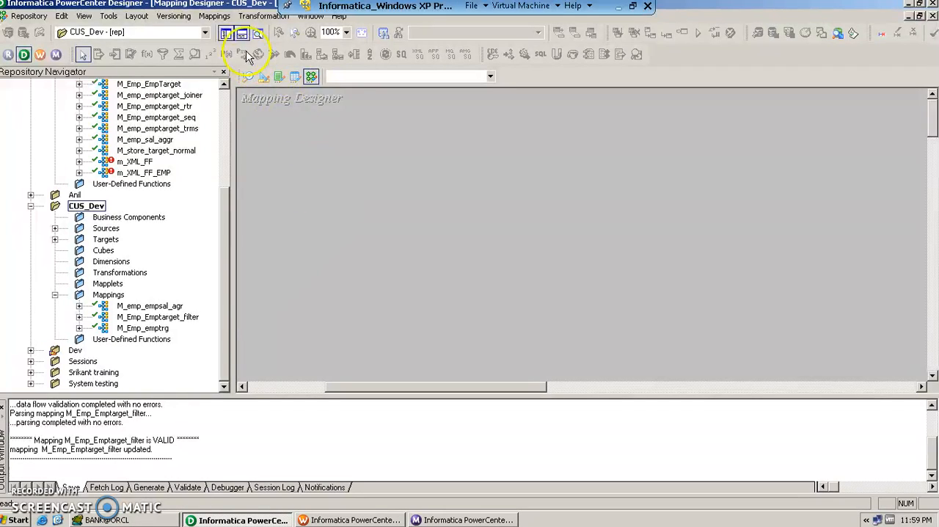
left_click(214, 16)
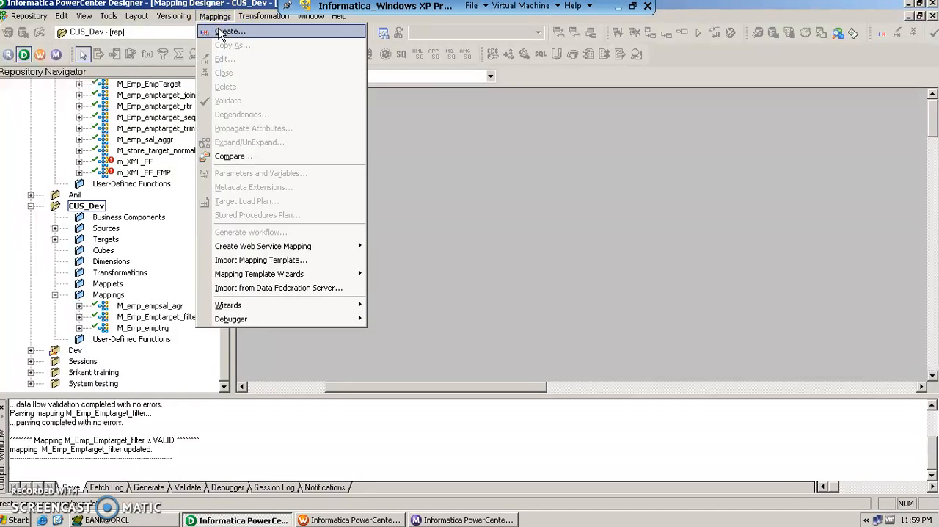
left_click(220, 33)
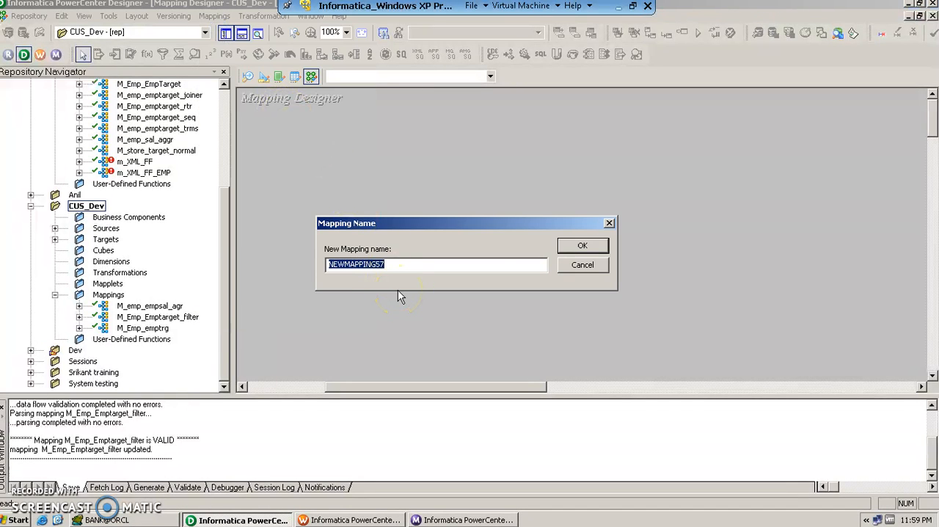
type("M")
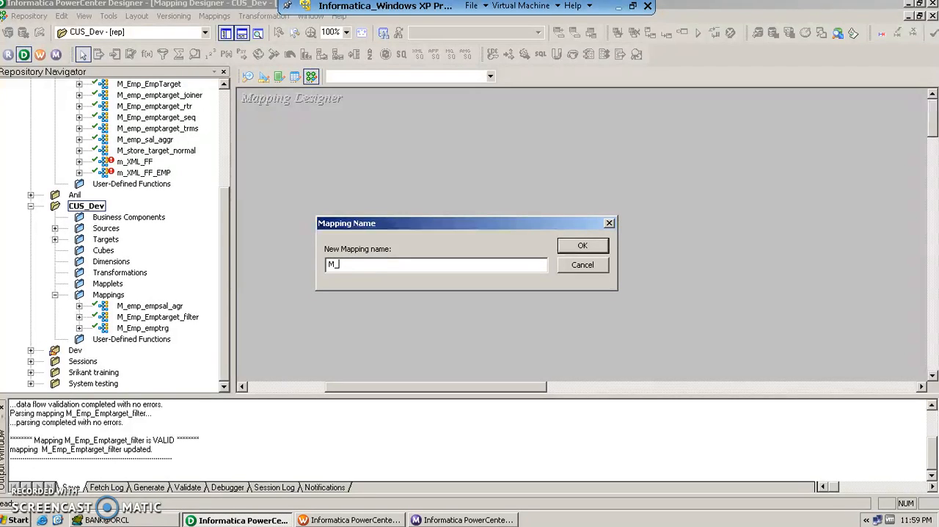
type("_emp_emptarget_rtr")
left_click(585, 246)
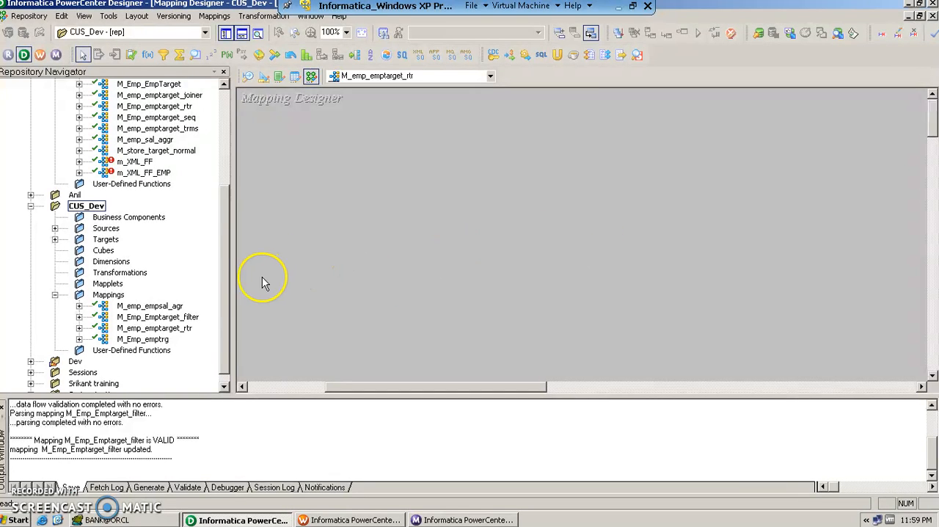
- Expand the target definitions of the CUS_Dev folder and open the Target Designer
left_click(56, 240)
left_click(124, 262)
left_click(126, 251)
left_click(138, 264)
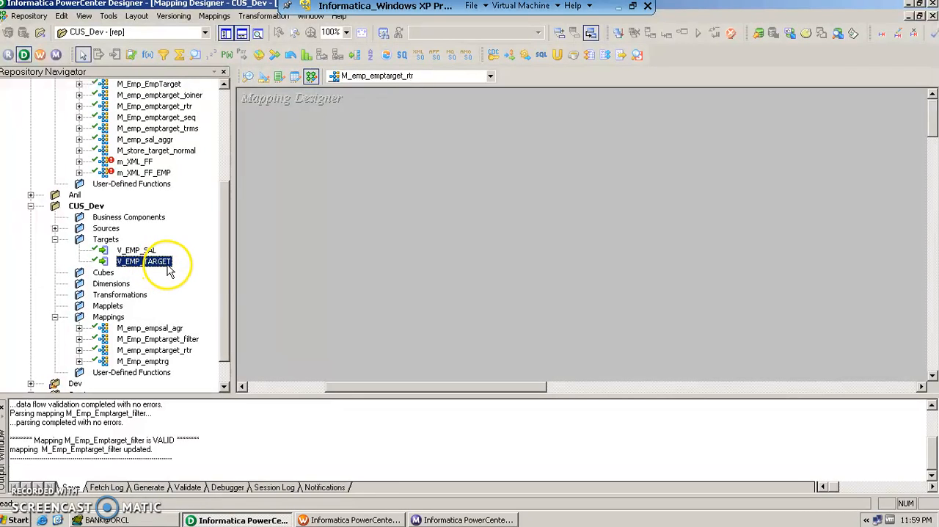
left_click(263, 77)
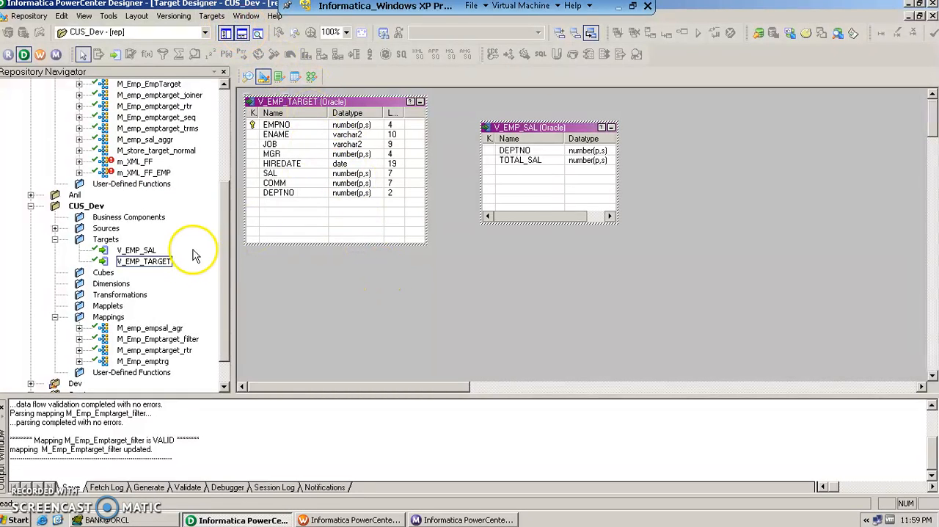
right_click(107, 239)
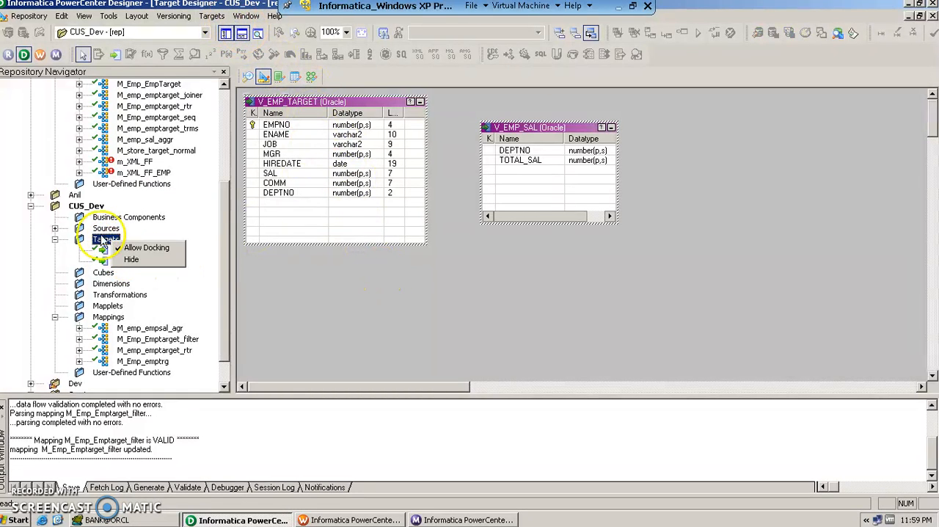
right_click(88, 209)
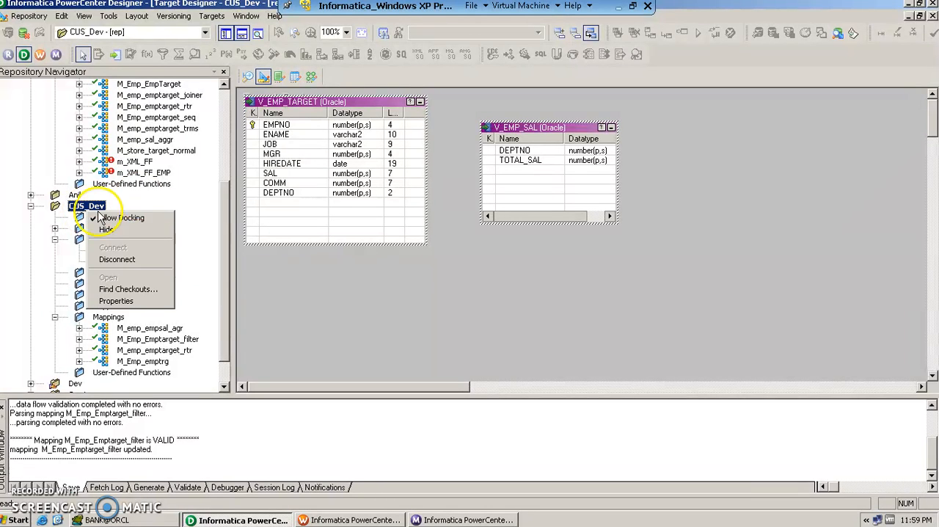
- Start importing a target from the database and connect to the OraBank data source with the database password
left_click(213, 15)
left_click(213, 16)
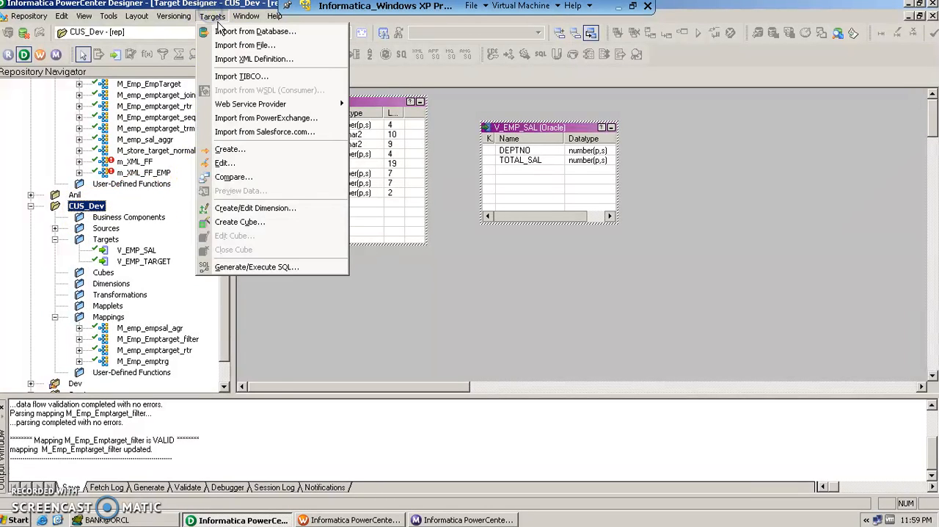
left_click(218, 30)
double_click(385, 176)
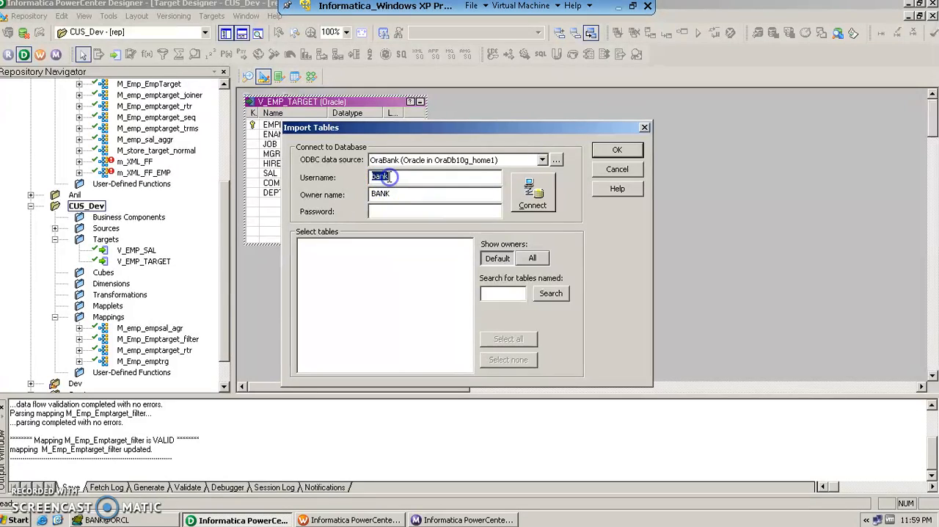
left_click(389, 217)
left_click(532, 197)
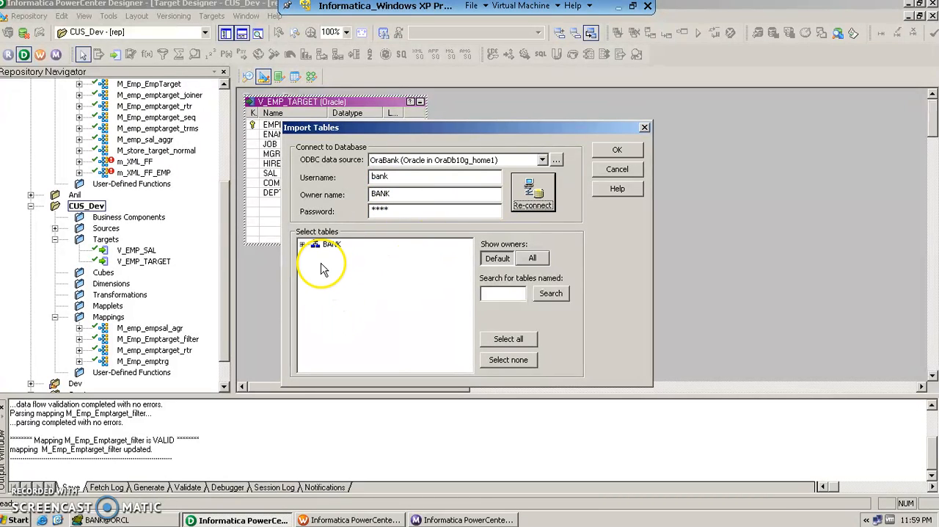
- Import the V_EMP_TARGET1 table from the BANK schema as a target and place it to the right of V_EMP_SAL
left_click(301, 247)
left_click(315, 254)
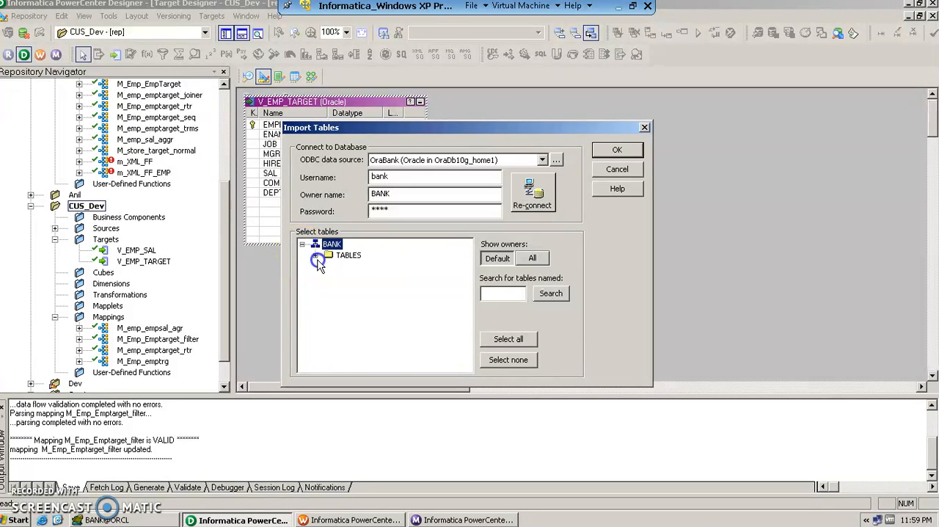
left_click(391, 313)
key("v")
scroll(388, 337, "down", 3)
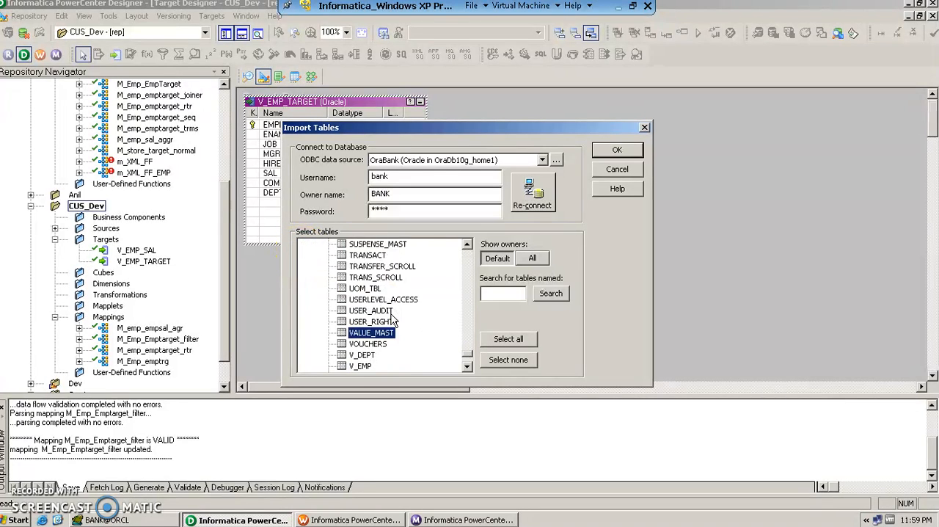
left_click(386, 346)
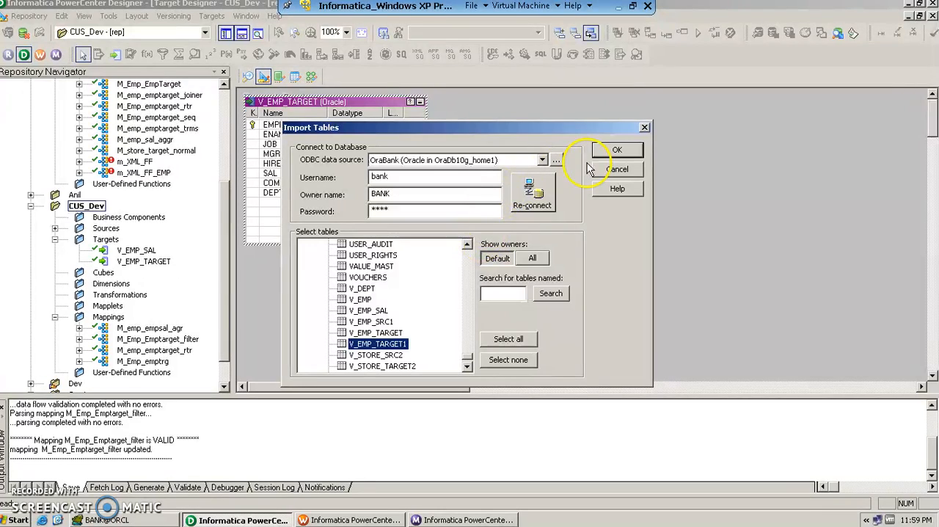
left_click(615, 151)
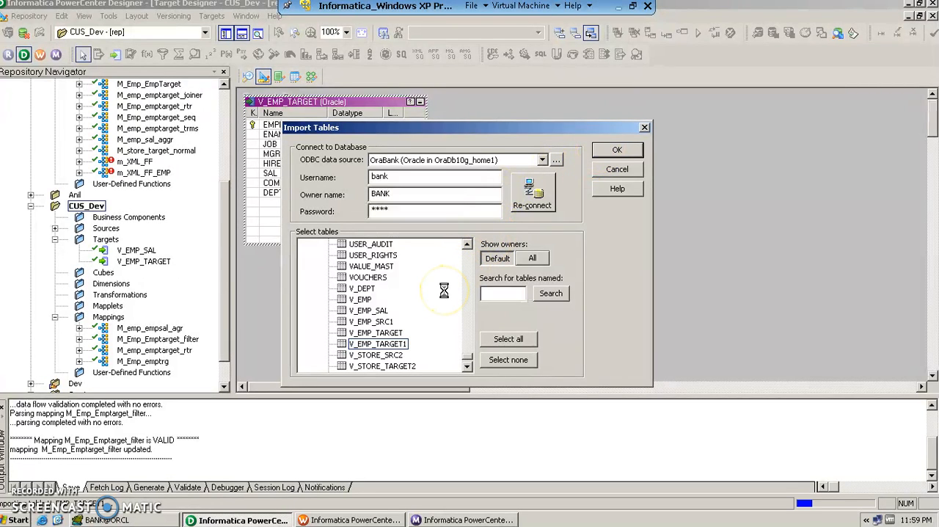
left_click_drag(306, 105, 732, 141)
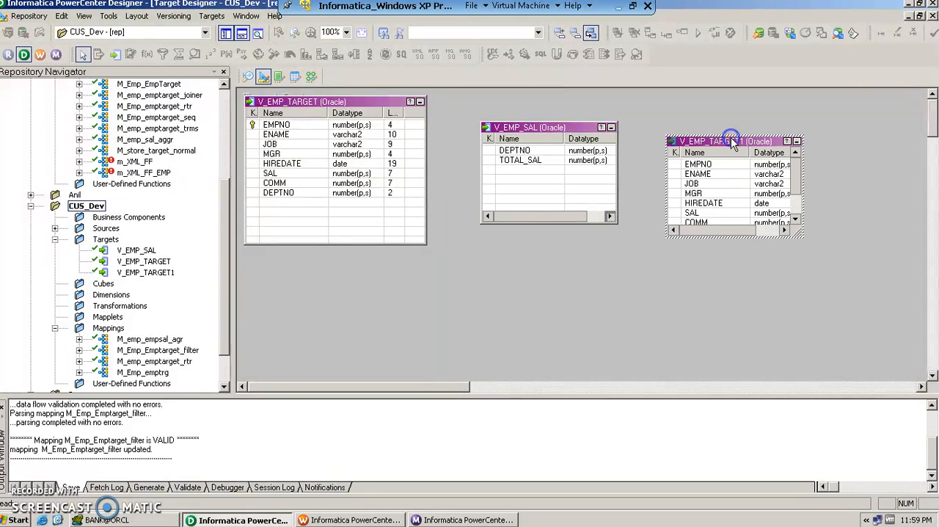
left_click(585, 288)
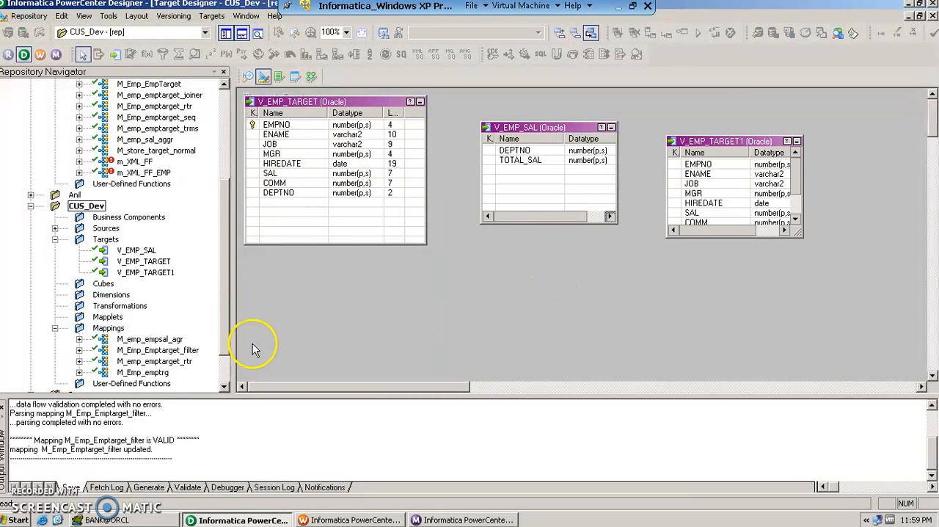
- Open the M_emp_emptarget_rtr mapping of the CUS_Dev folder in the Mapping Designer
left_click(158, 361)
right_click(160, 361)
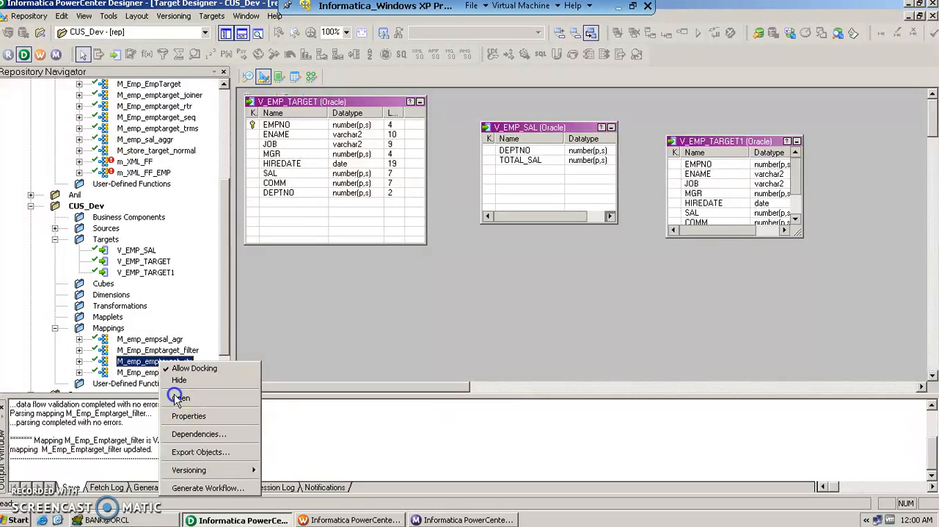
left_click(180, 397)
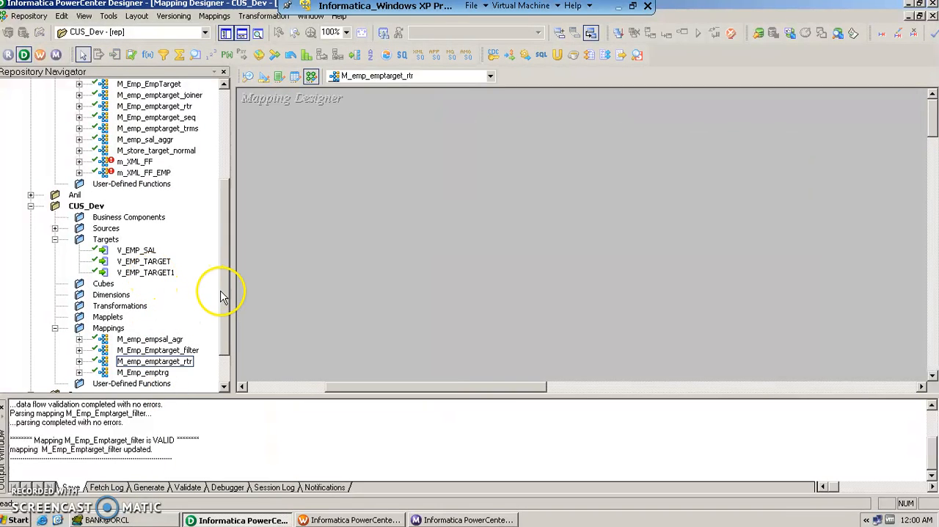
left_click_drag(136, 250, 100, 251)
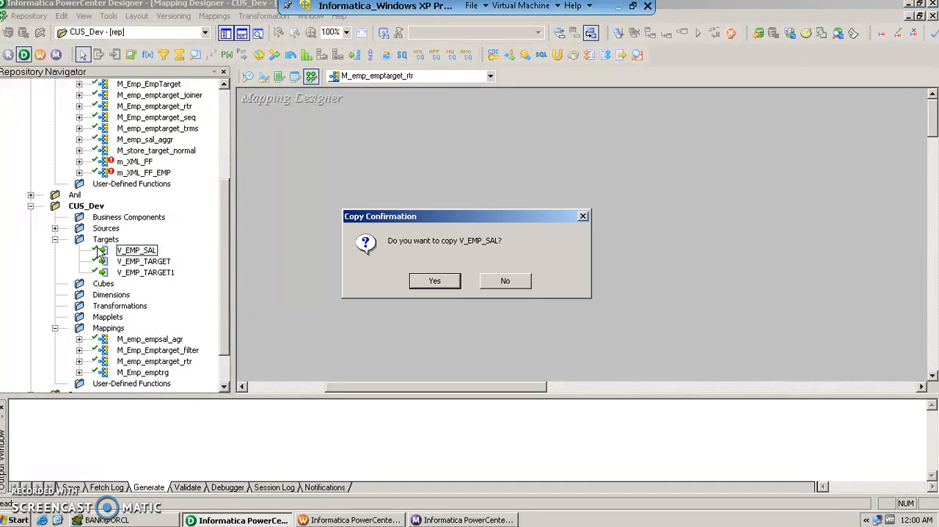
left_click(504, 281)
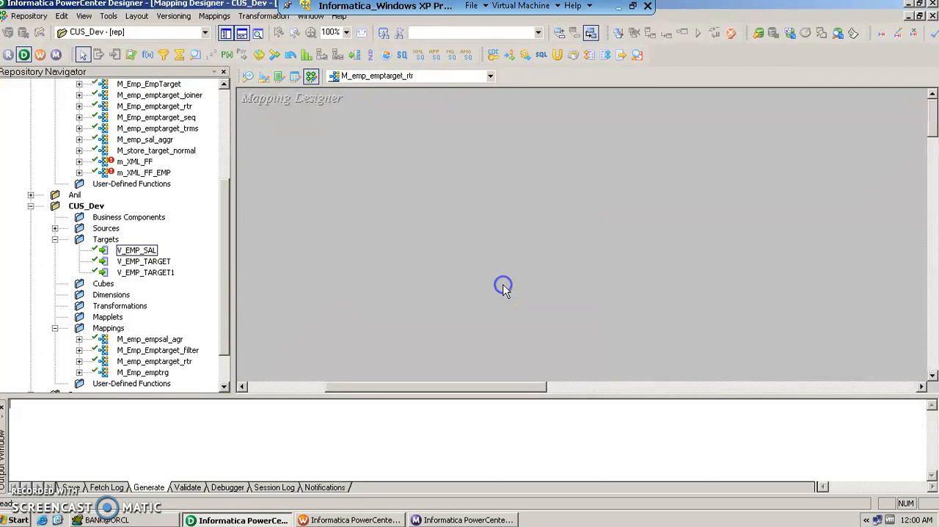
- Expand the OraBank sources of CUS_Dev and add the V_EMP source definition to the mapping
left_click(56, 229)
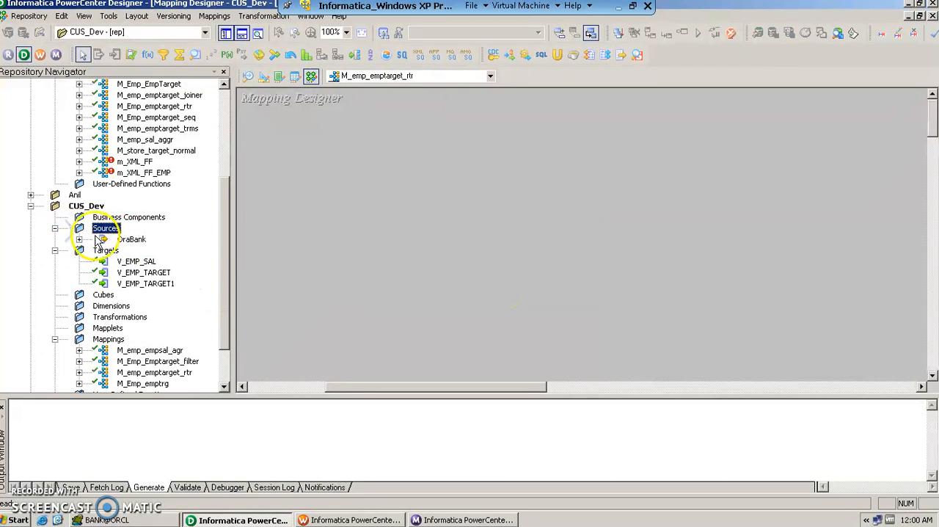
left_click(78, 239)
left_click(147, 252)
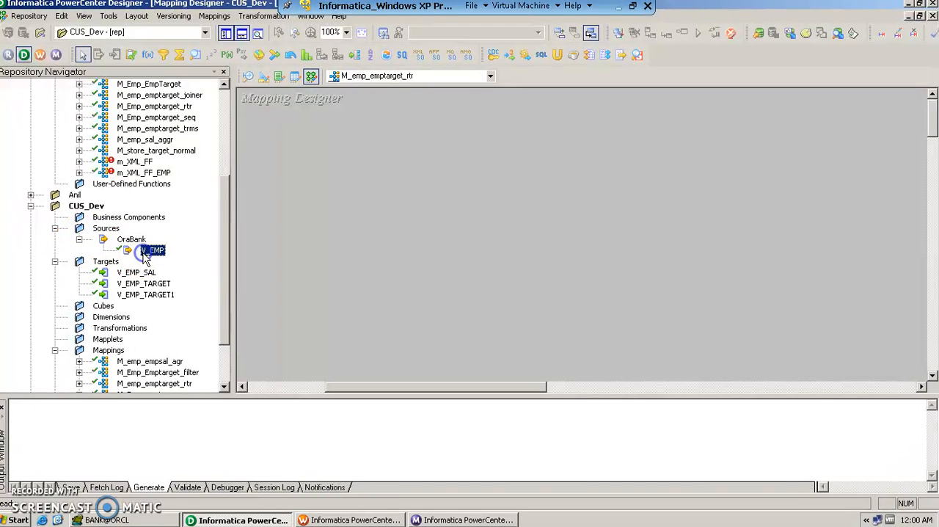
left_click_drag(146, 259, 300, 179)
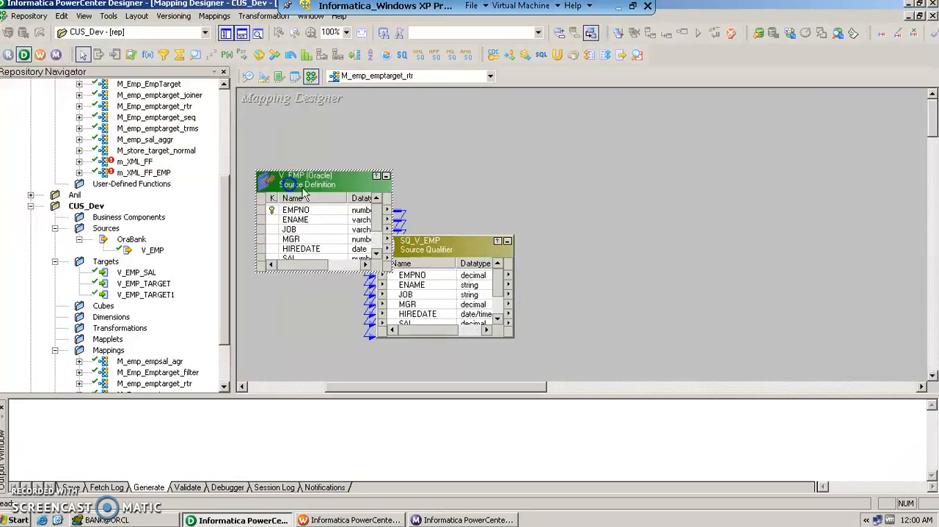
- Place the SQ_V_EMP source qualifier to the right of V_EMP and enlarge both objects to show all ports from EMPNO to DEPTNO
left_click_drag(457, 245, 521, 176)
left_click_drag(334, 178, 321, 170)
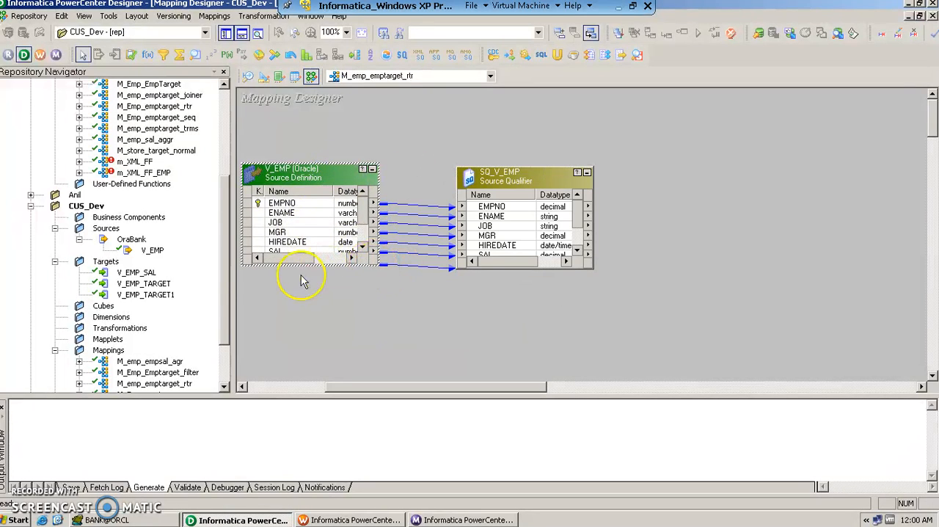
left_click_drag(244, 266, 234, 292)
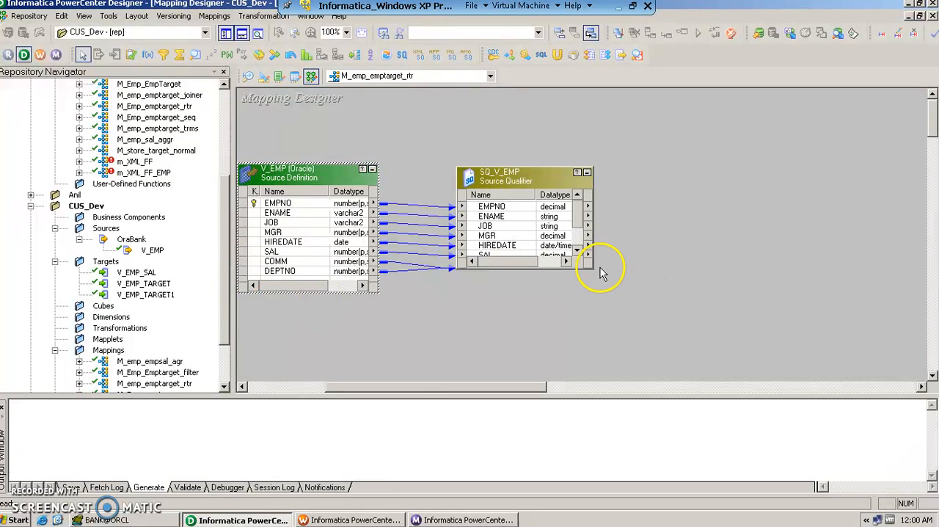
left_click(592, 269)
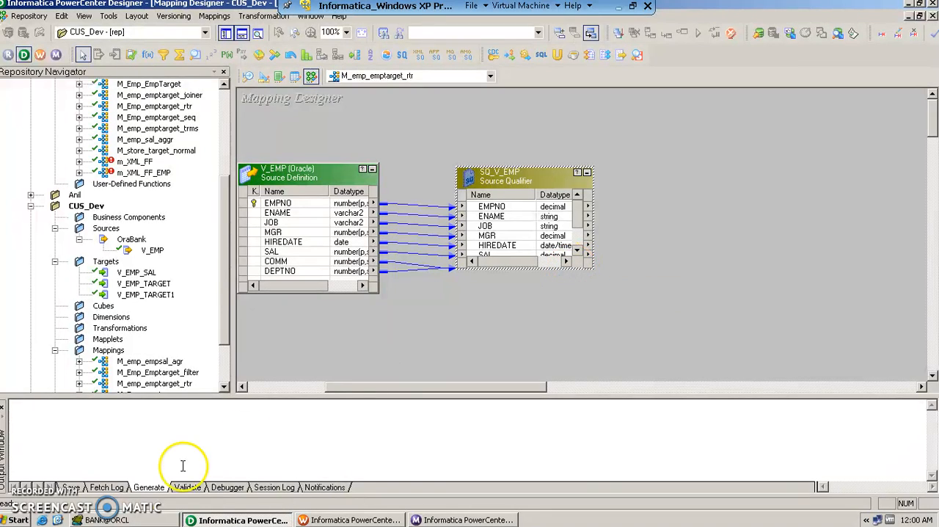
left_click_drag(549, 267, 541, 297)
- Add the V_EMP_TARGET and V_EMP_TARGET1 targets to the mapping, one below the other to the right of SQ_V_EMP
left_click_drag(417, 392, 471, 397)
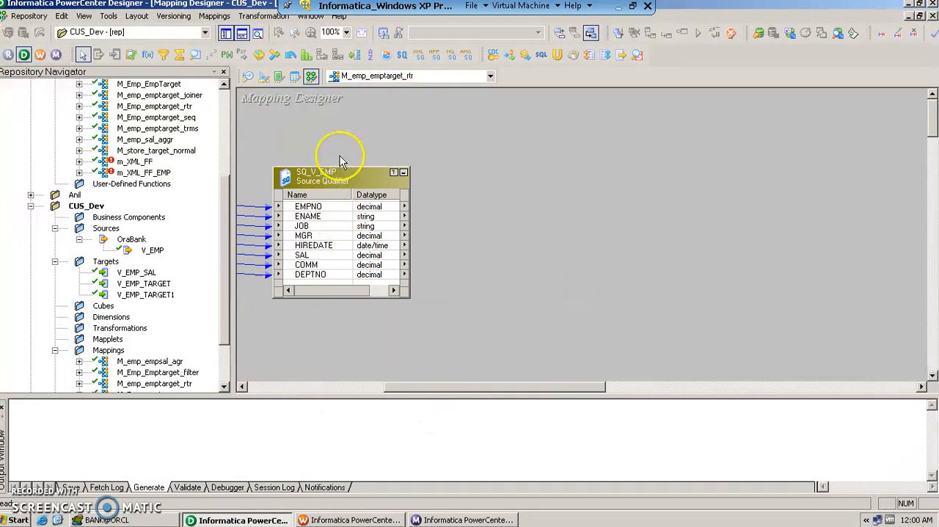
left_click(151, 294)
left_click(143, 285)
left_click(143, 289)
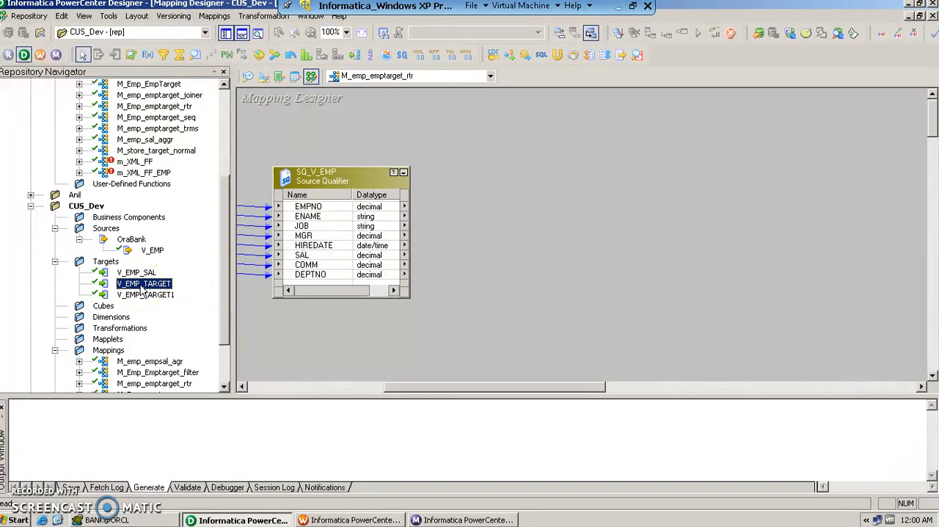
left_click_drag(142, 289, 790, 163)
left_click_drag(145, 295, 792, 332)
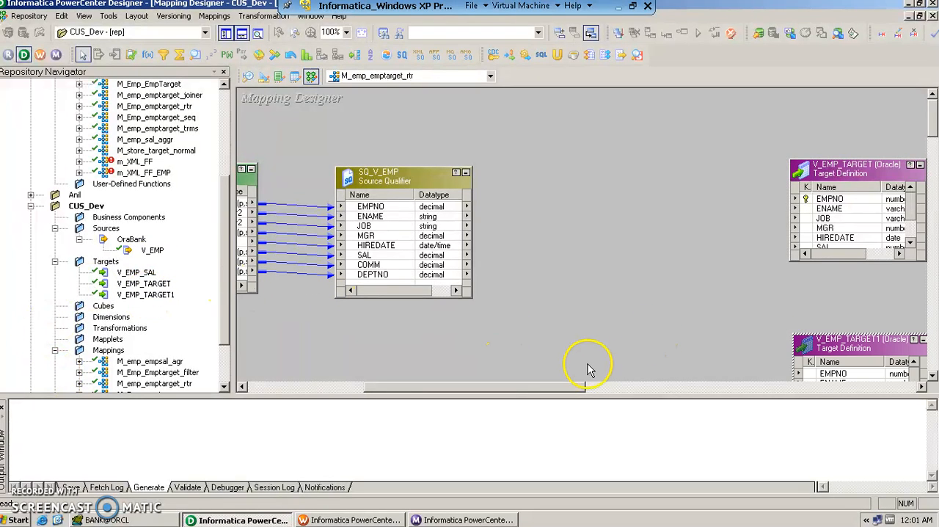
- Enlarge the V_EMP_TARGET target definition in the mapping to show all its columns with datatype and length
left_click_drag(556, 388, 623, 342)
scroll(623, 316, "down", 2)
scroll(627, 264, "down", 1)
scroll(628, 193, "up", 1)
left_click(665, 105)
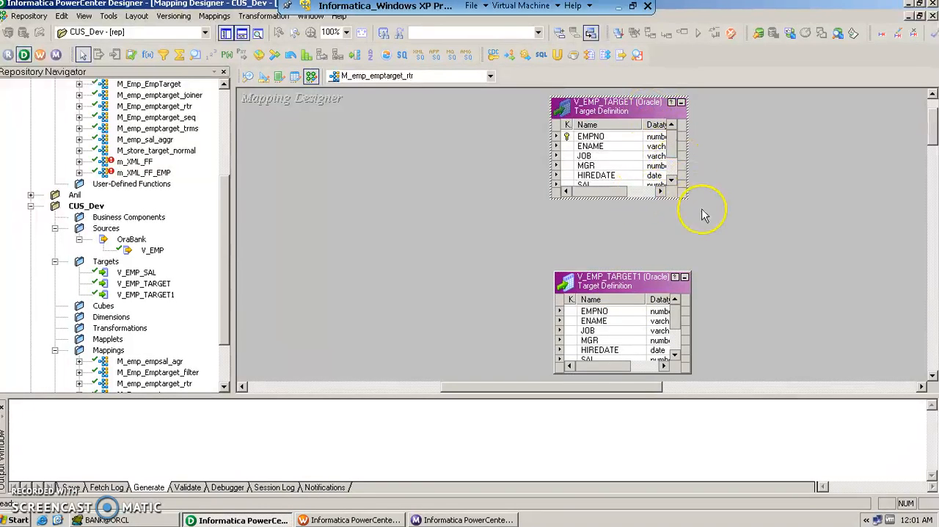
left_click_drag(684, 194, 731, 238)
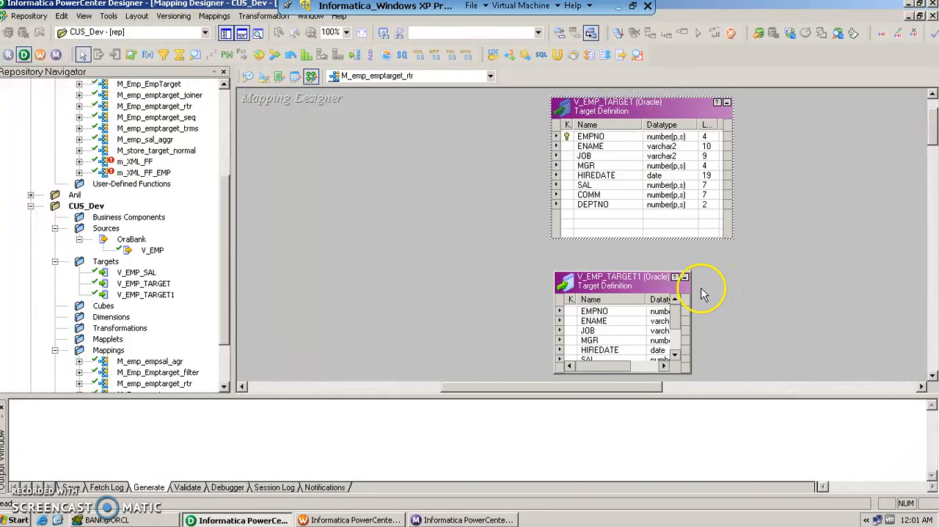
- Enlarge the V_EMP_TARGET1 target definition in the mapping to show all its columns down to DEPTNO
double_click(650, 283)
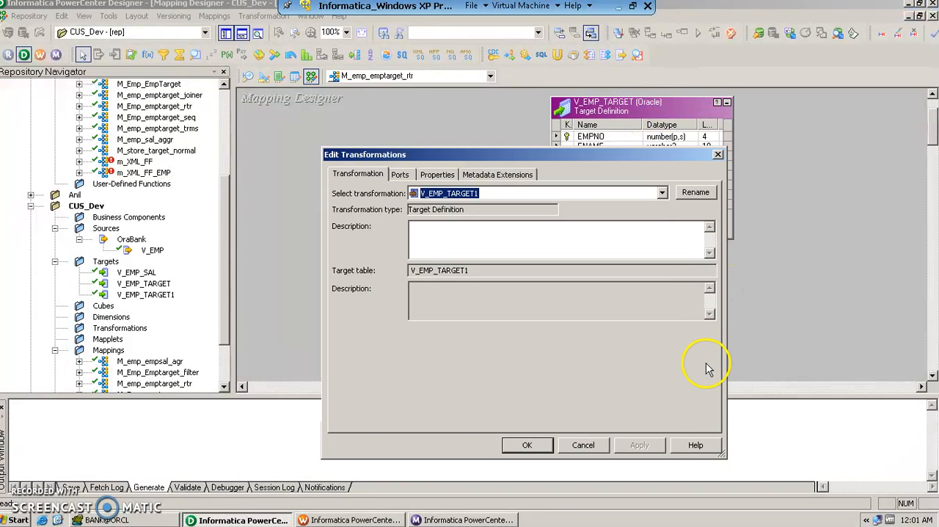
left_click(583, 445)
scroll(652, 345, "down", 2)
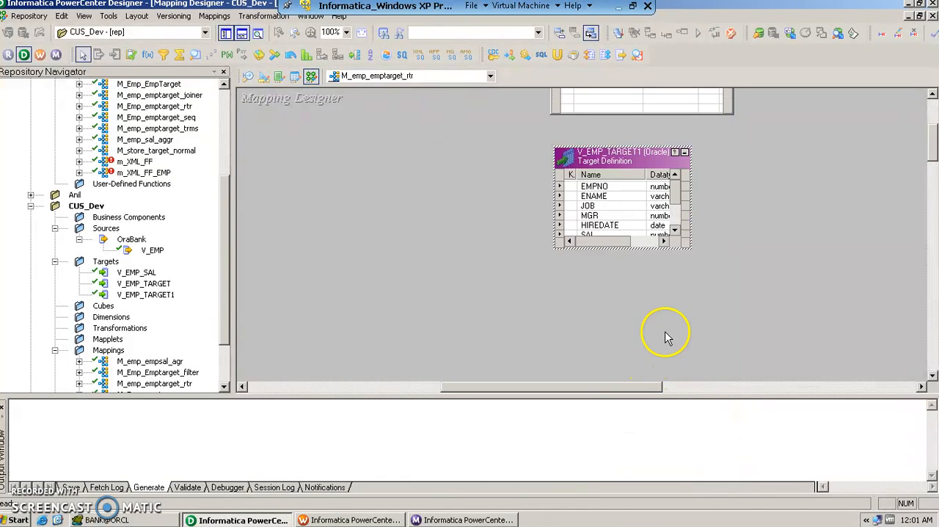
left_click_drag(691, 235, 731, 270)
left_click(691, 242)
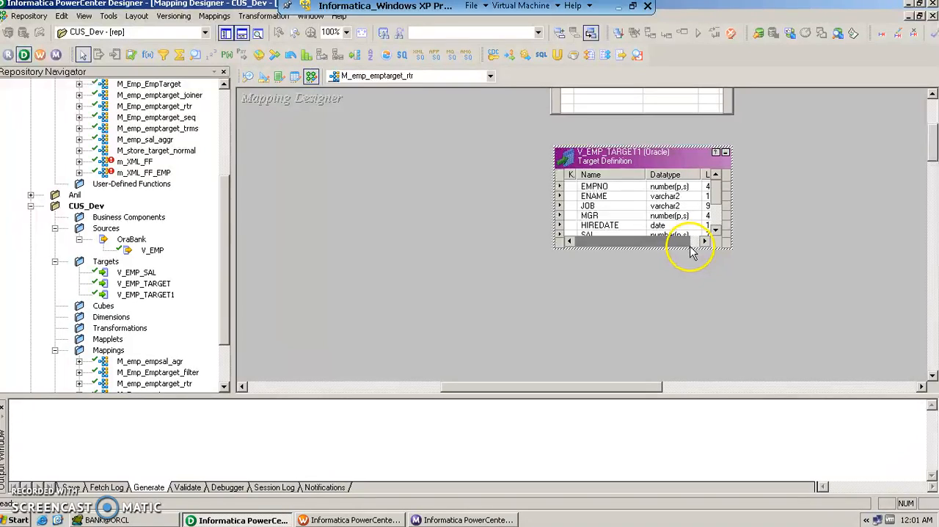
left_click_drag(692, 249, 692, 273)
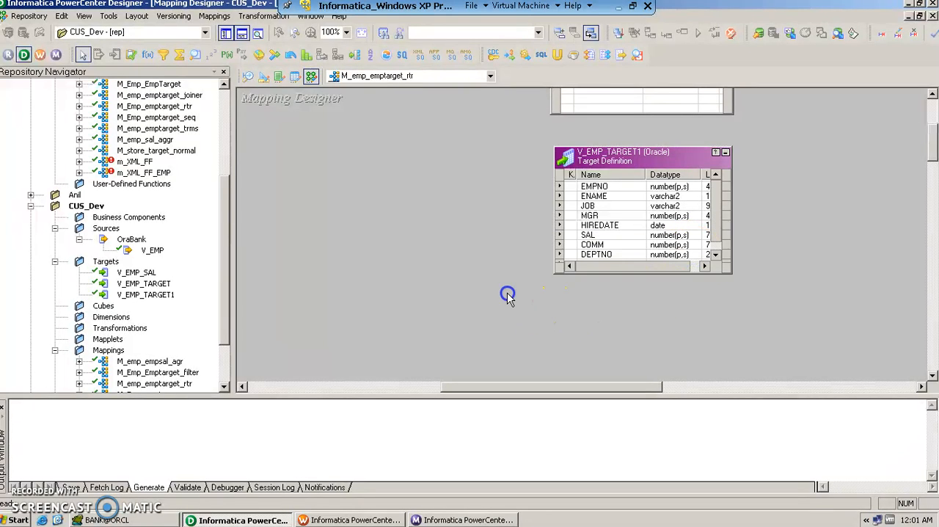
- Move V_EMP_TARGET up and to the right and shift V_EMP_TARGET1 slightly right to make room beside the source qualifier
scroll(507, 292, "up", 3)
left_click_drag(518, 385, 458, 393)
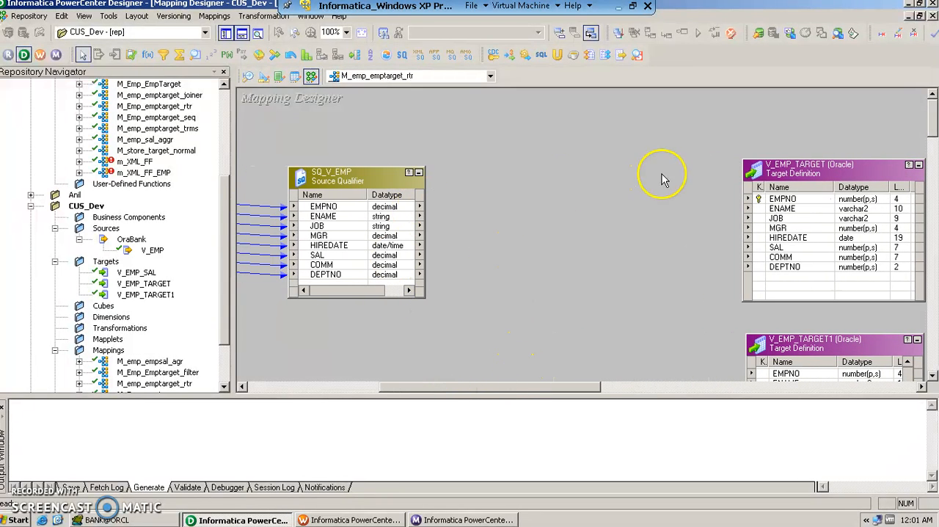
left_click_drag(792, 168, 810, 108)
left_click(834, 349)
left_click_drag(834, 350, 857, 352)
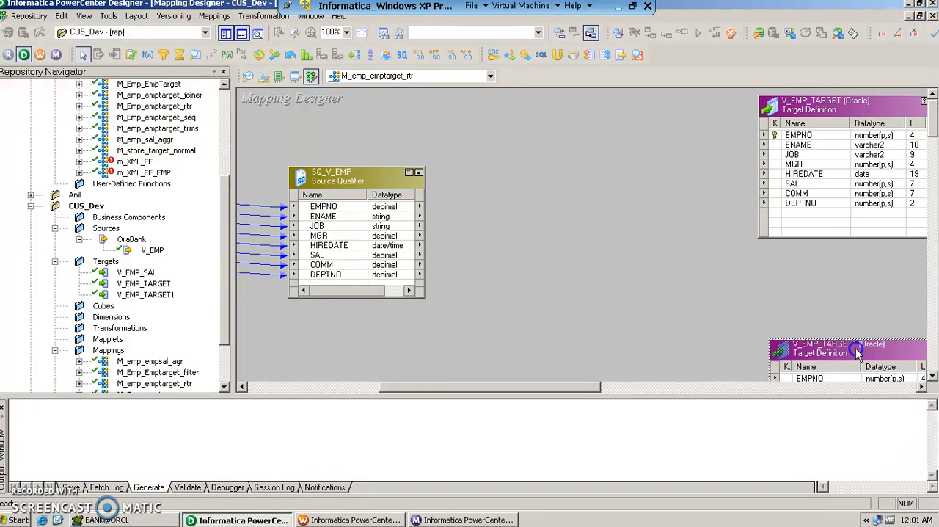
- Create a Router transformation named Trn_emptarget_rtr in the mapping
left_click(251, 18)
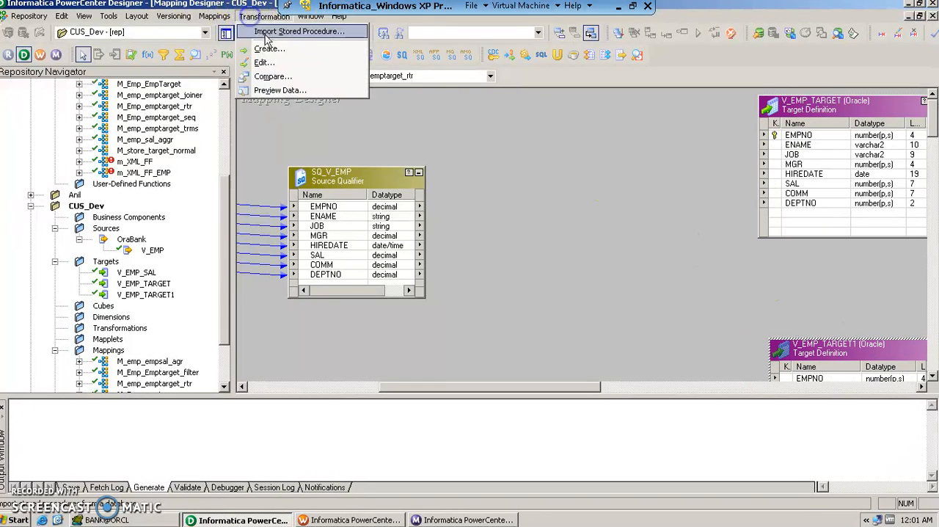
left_click(271, 44)
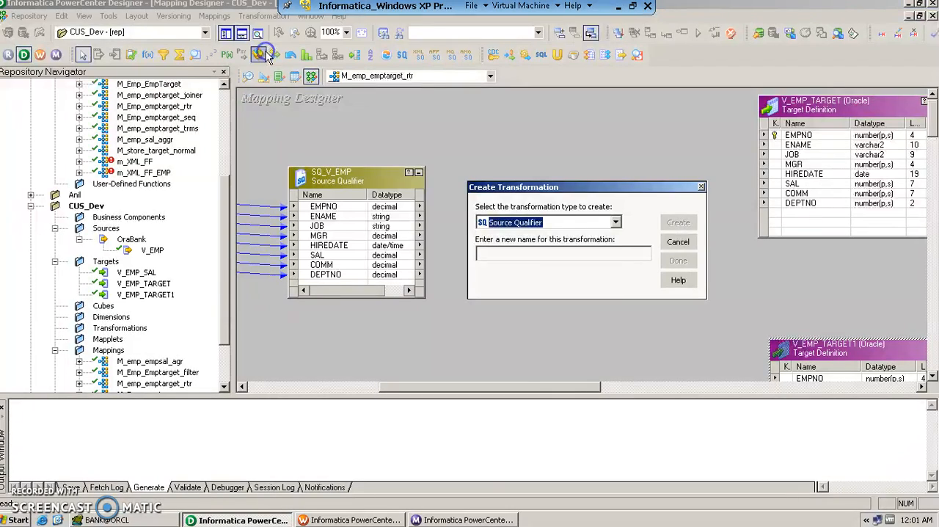
left_click(531, 222)
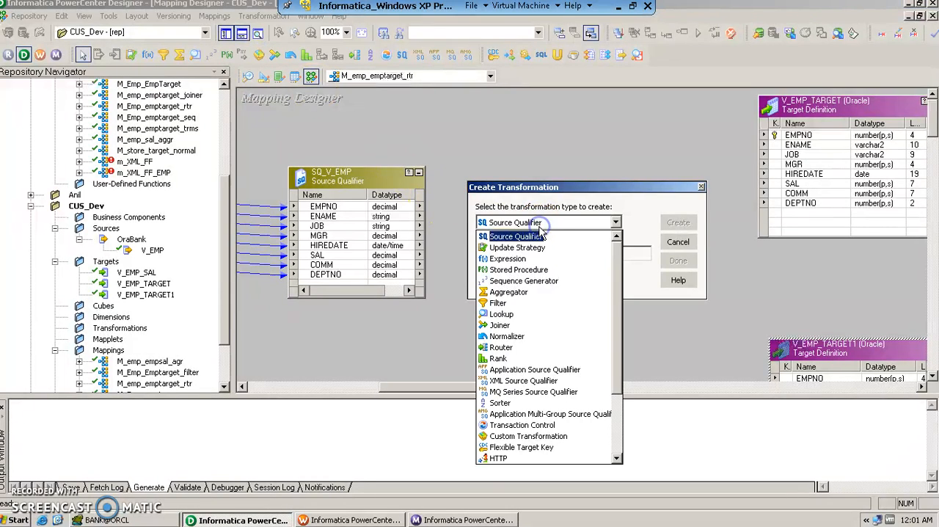
left_click(500, 346)
left_click(519, 254)
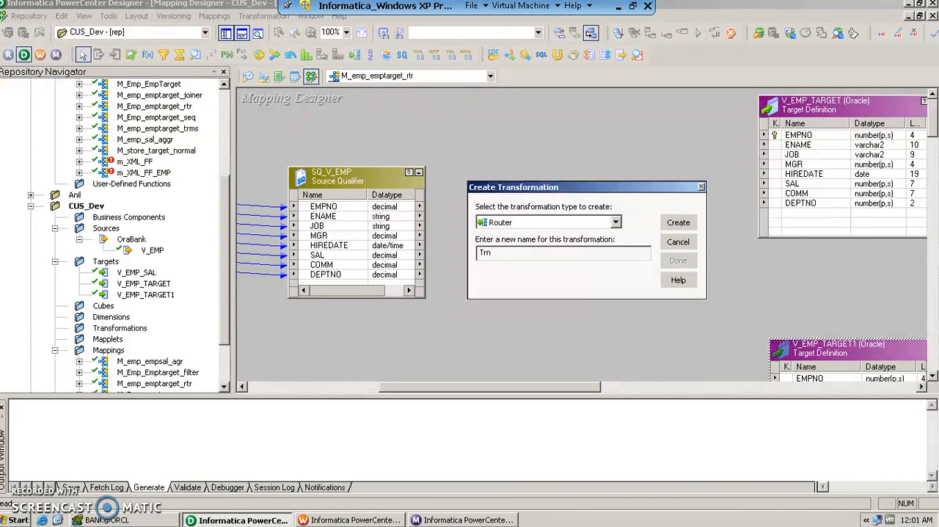
type("Trn_emptar")
left_click(678, 222)
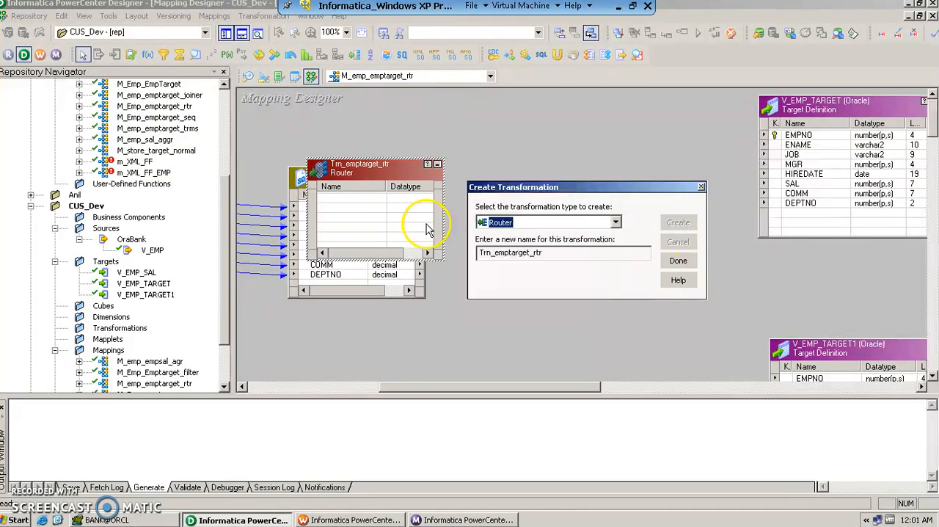
left_click(677, 261)
- Place the Trn_emptarget_rtr router between SQ_V_EMP and the targets, enlarging it well below V_EMP_TARGET with its title near the canvas top
left_click_drag(381, 174, 596, 169)
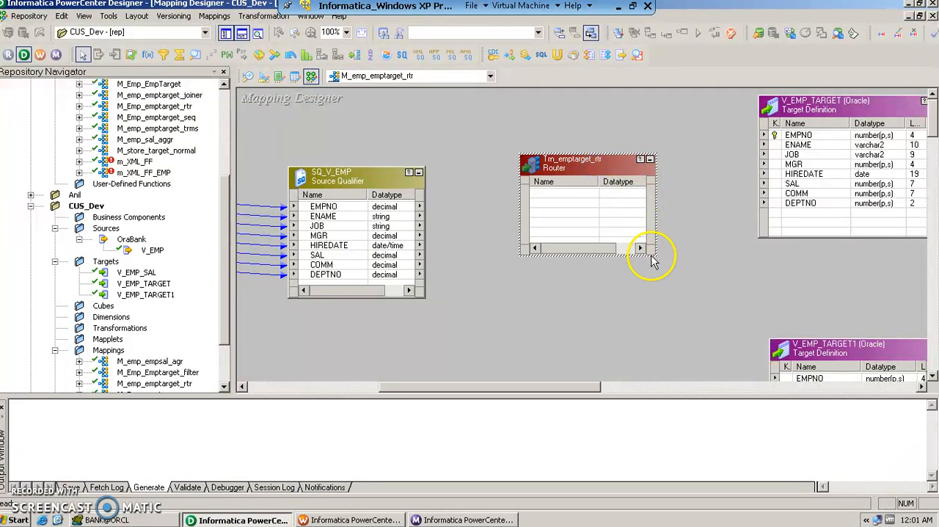
left_click_drag(655, 255, 686, 403)
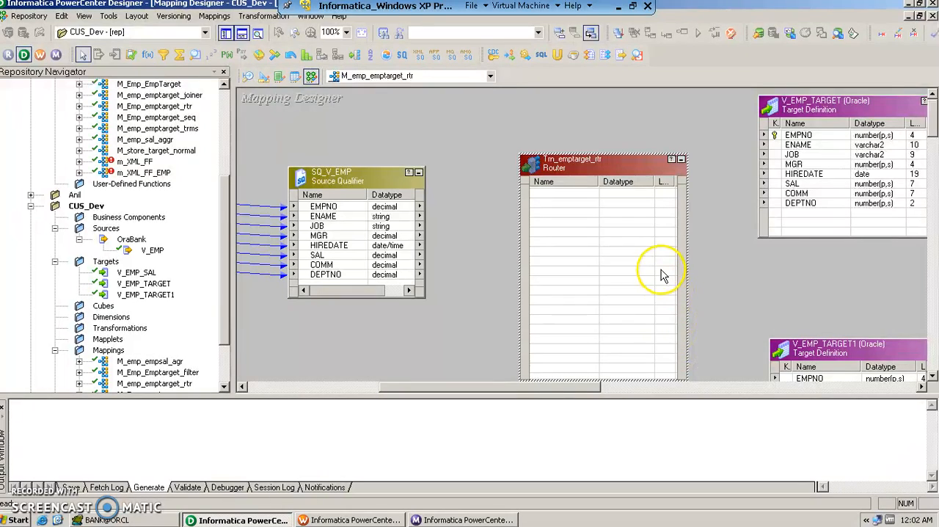
left_click(737, 284)
scroll(723, 273, "down", 3)
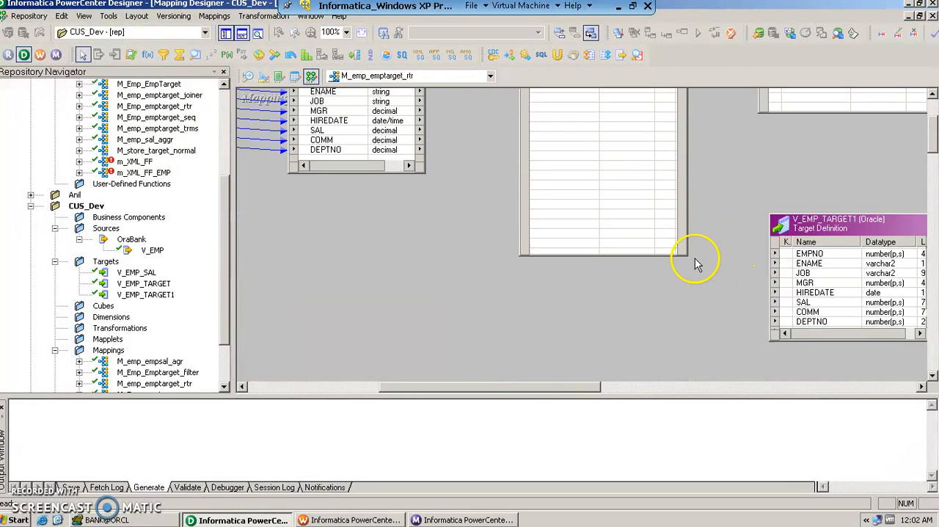
left_click(685, 256)
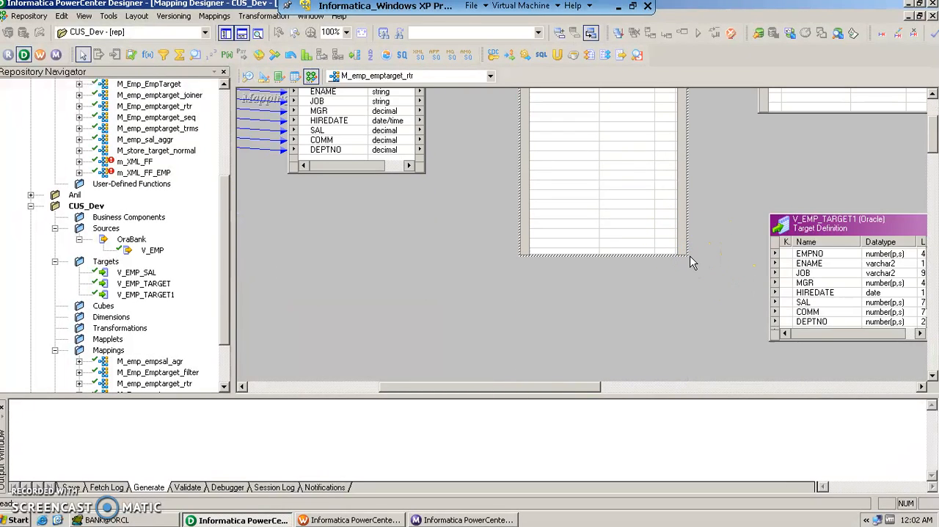
left_click_drag(684, 256, 700, 344)
left_click(759, 180)
scroll(760, 183, "up", 3)
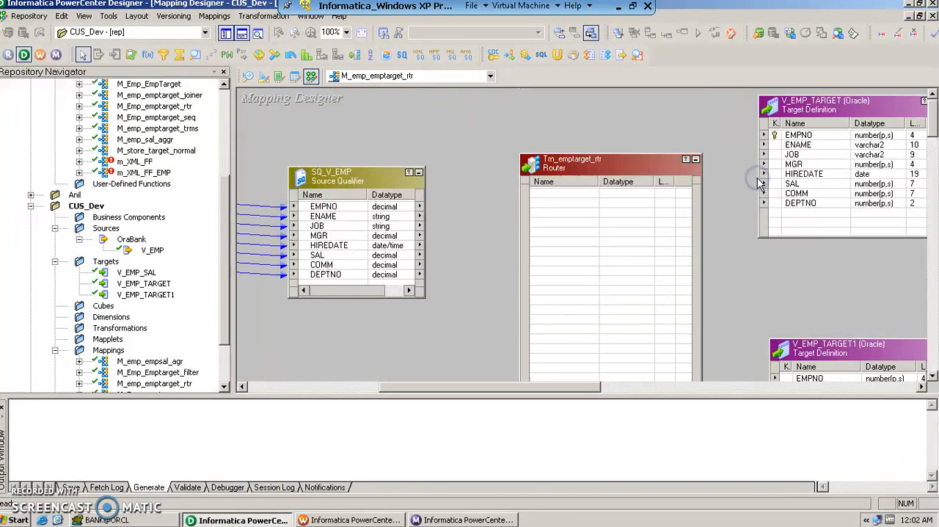
left_click_drag(668, 157, 655, 103)
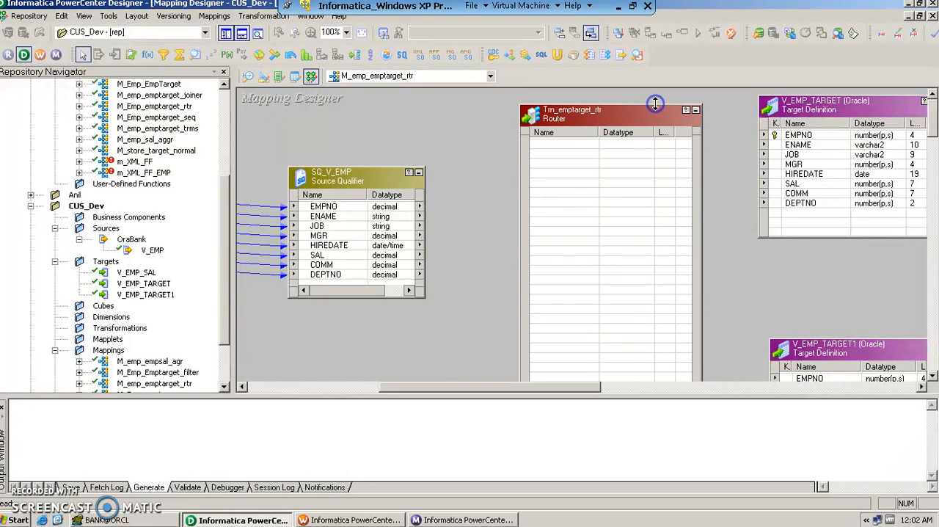
- Link all SQ_V_EMP ports from EMPNO to DEPTNO to the Trn_emptarget_rtr router as its input ports
left_click(323, 206)
left_click(334, 275)
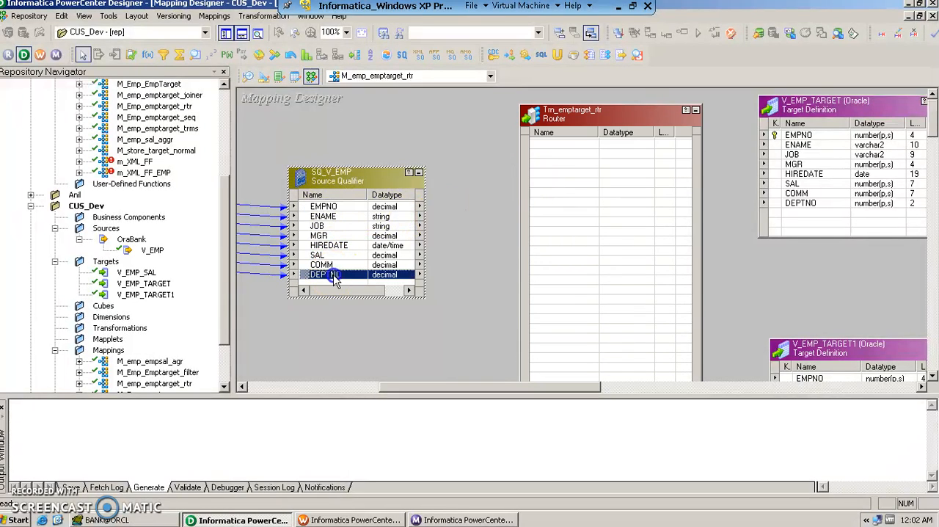
left_click(328, 210, "shift")
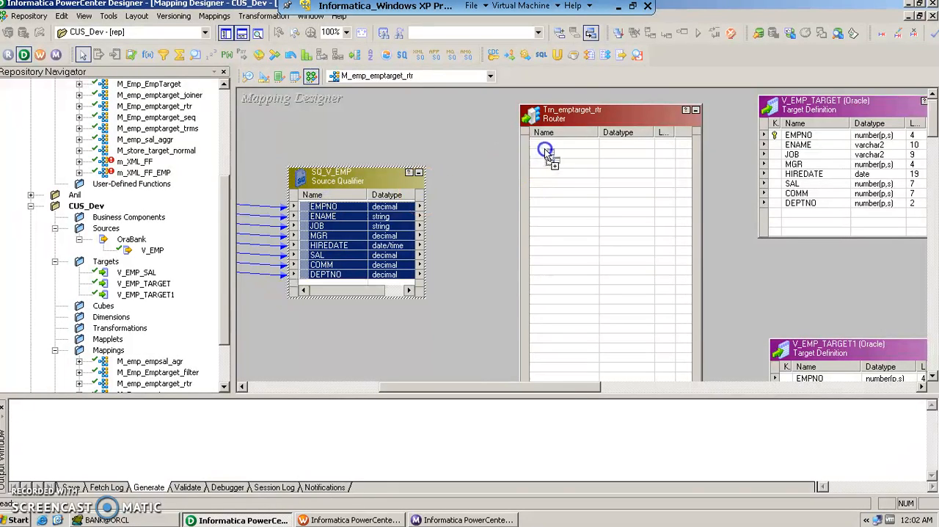
left_click_drag(546, 149, 546, 150)
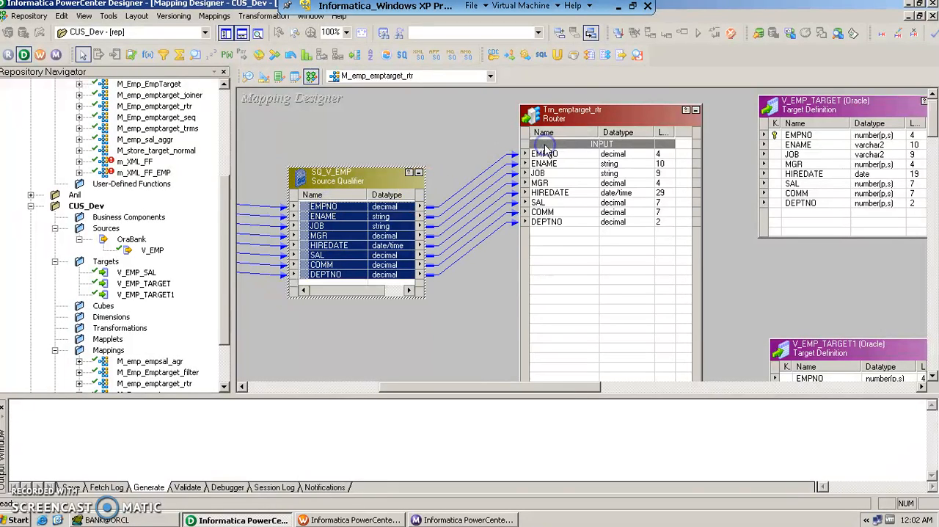
- Add a group named Dept20 to the Trn_emptarget_rtr router
double_click(587, 125)
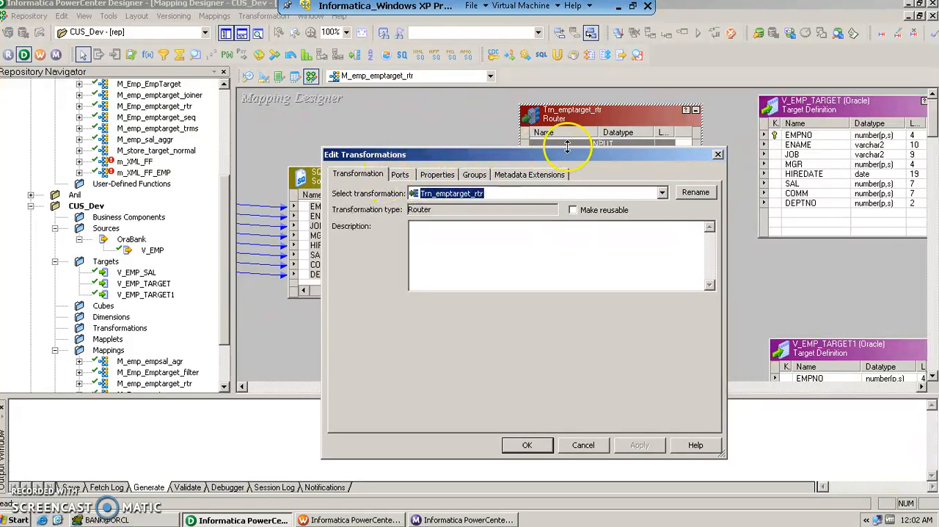
left_click(473, 174)
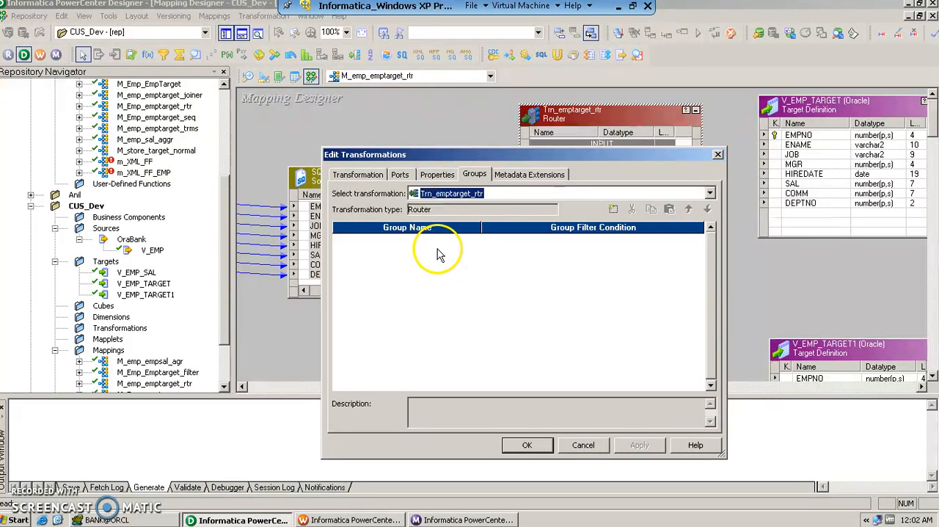
left_click(613, 209)
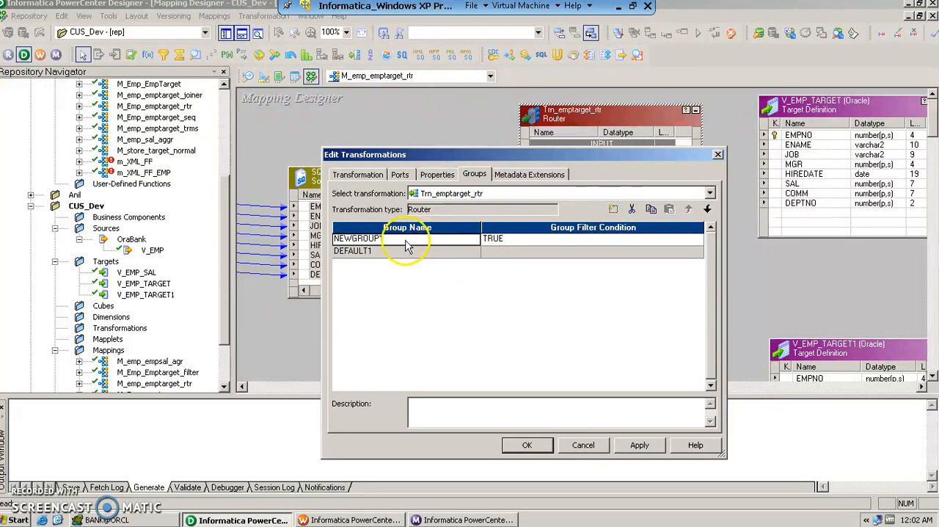
type("Dept20")
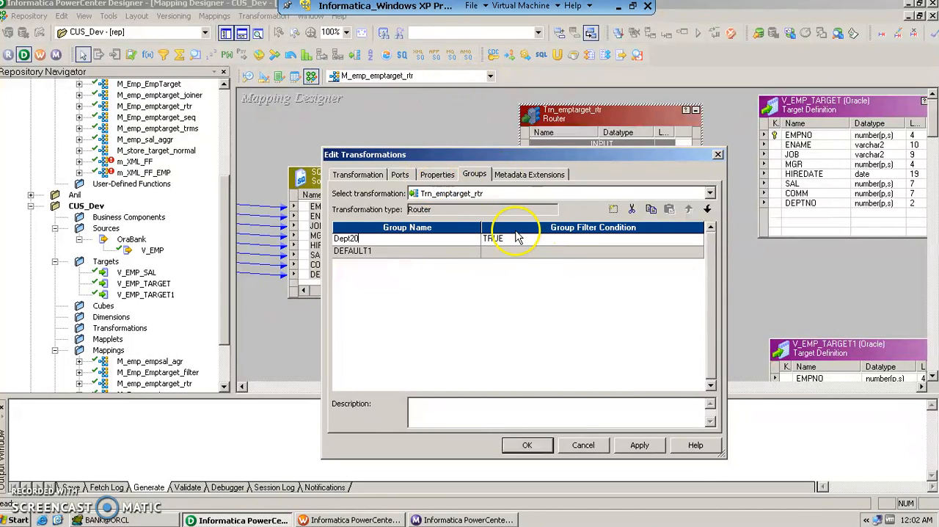
- Set the Dept20 group's filter condition to DEPTNO=20 using the router's DEPTNO port, and validate the expression
left_click(536, 241)
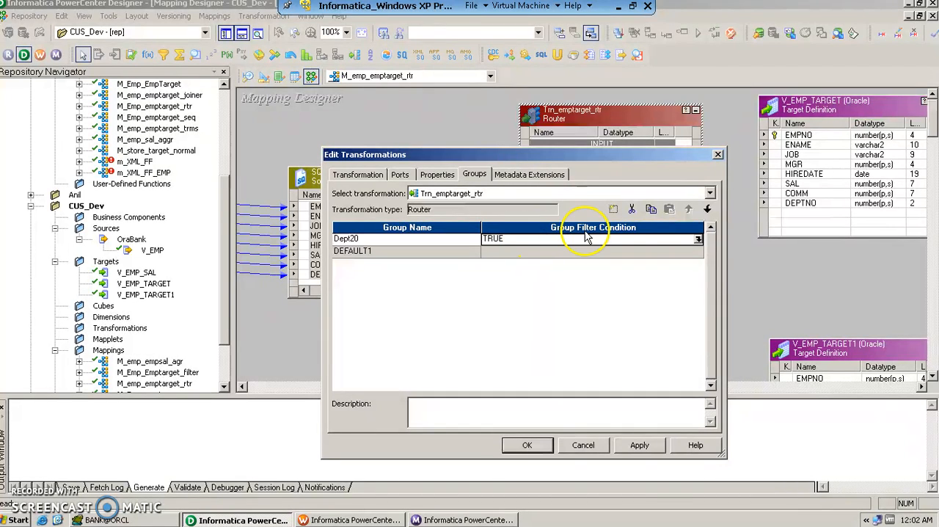
left_click(696, 241)
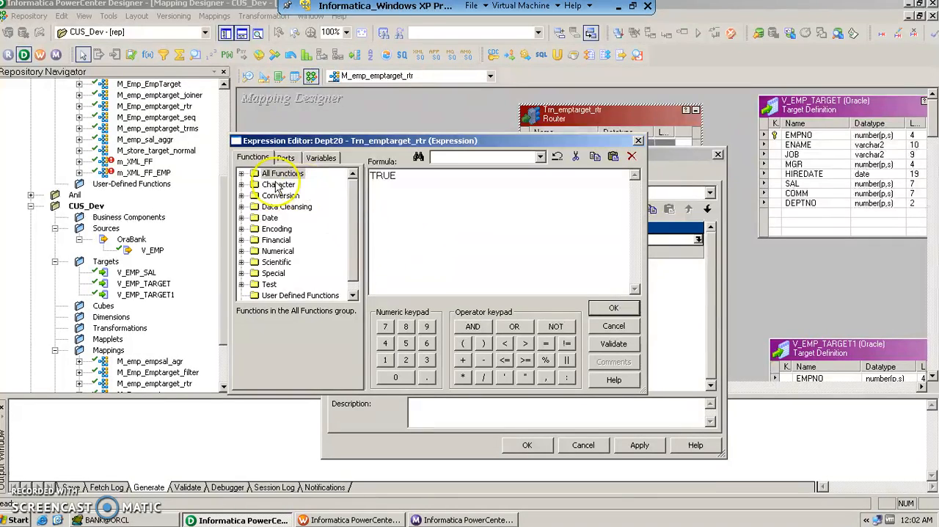
left_click(285, 157)
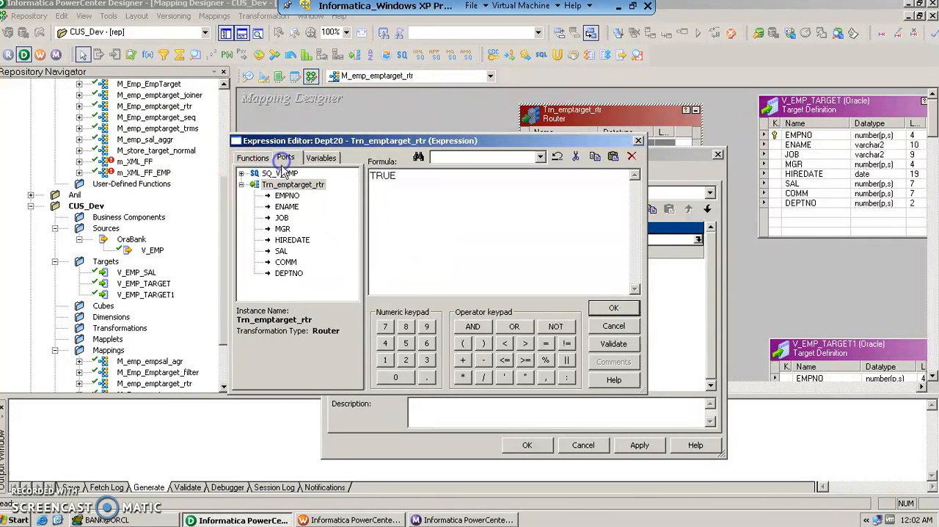
double_click(288, 272)
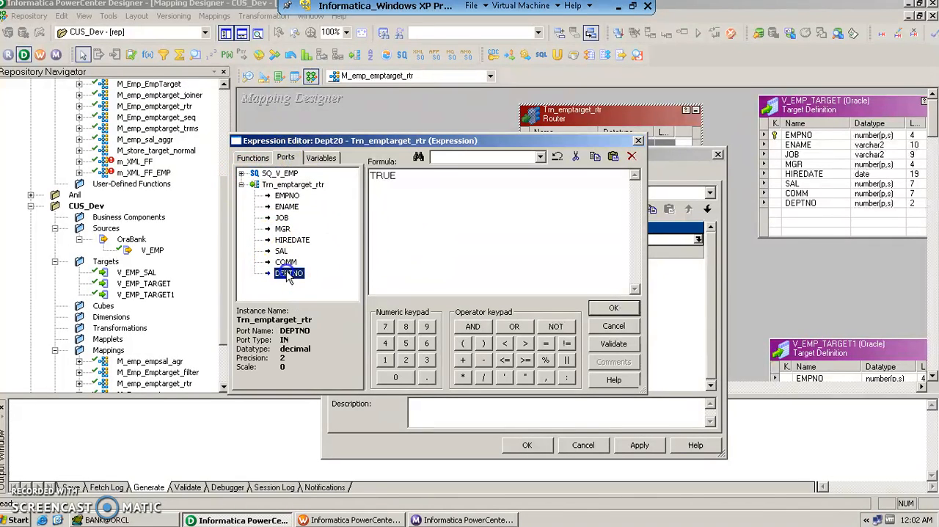
double_click(423, 179)
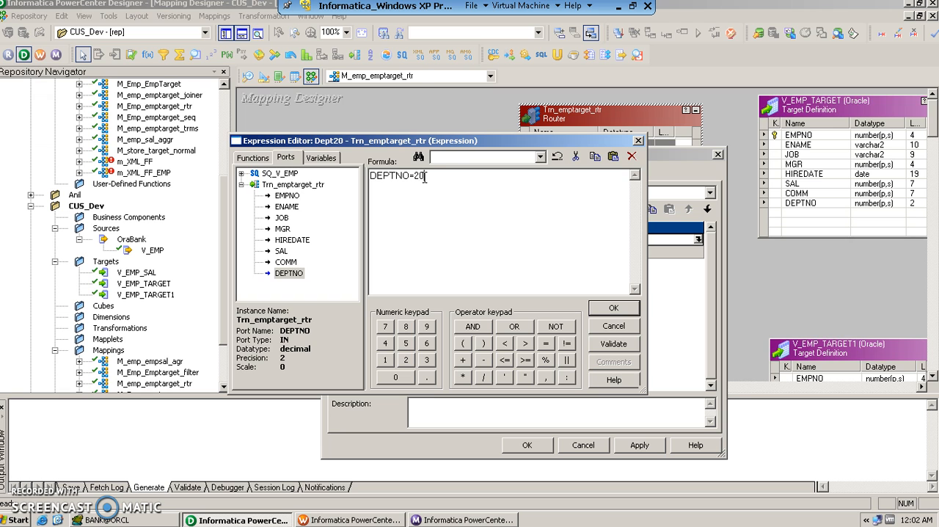
left_click(615, 343)
left_click(465, 276)
left_click(613, 308)
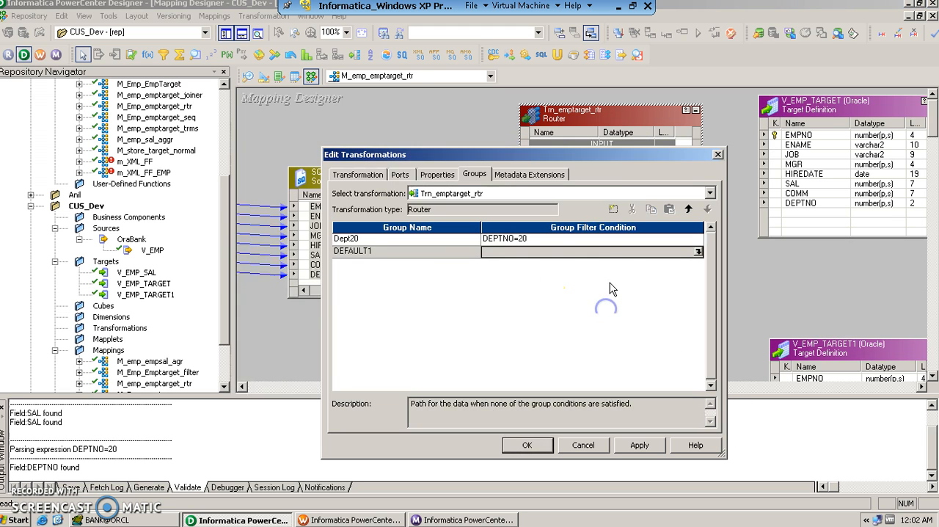
- Add a second router group named Dept30 with the filter condition DEPTNO=30, validate it, and apply the group changes
left_click(613, 209)
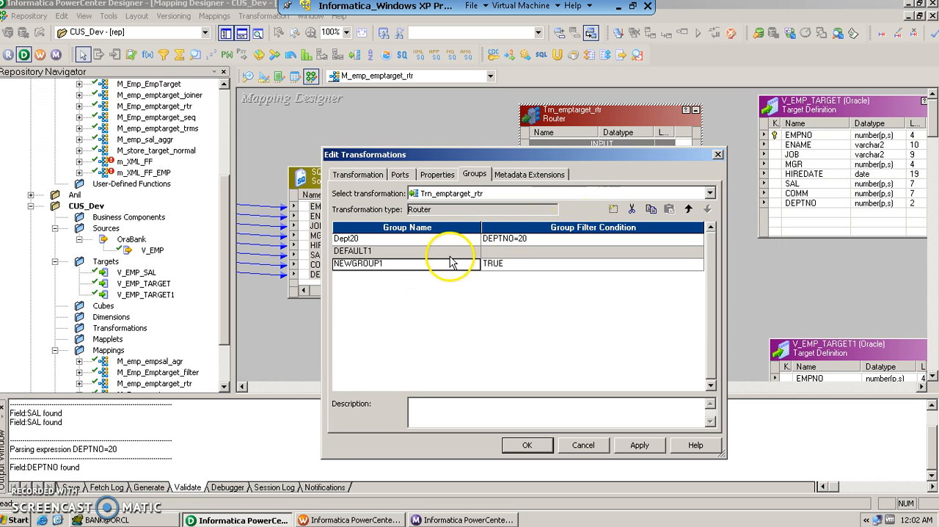
type("Dept30")
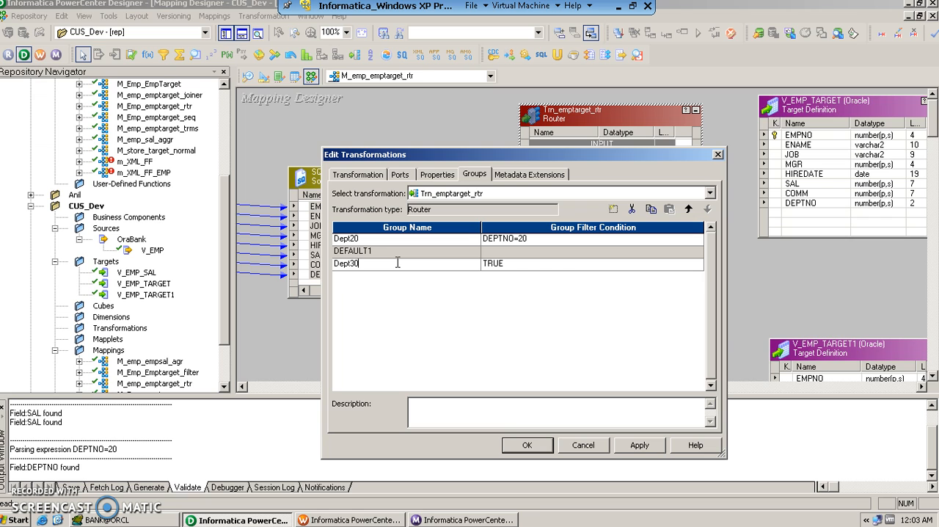
left_click(538, 262)
left_click(698, 263)
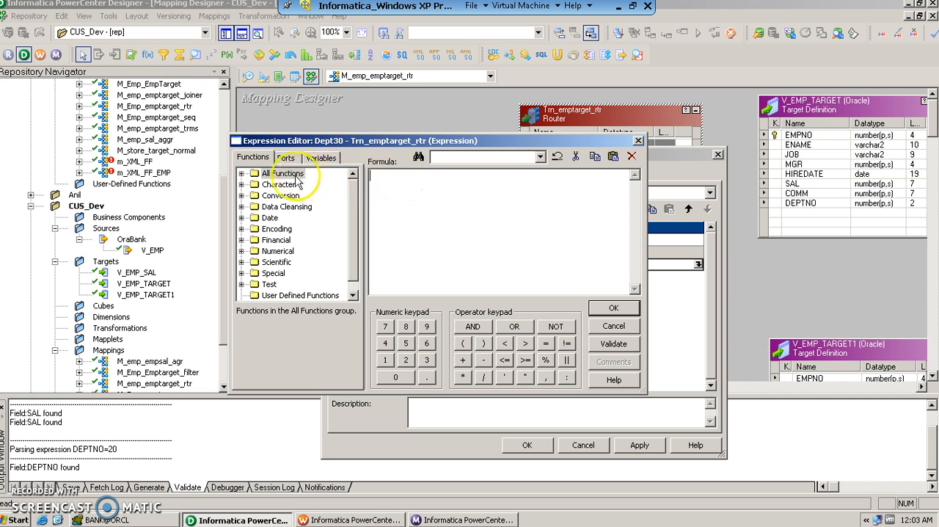
left_click(286, 158)
double_click(289, 272)
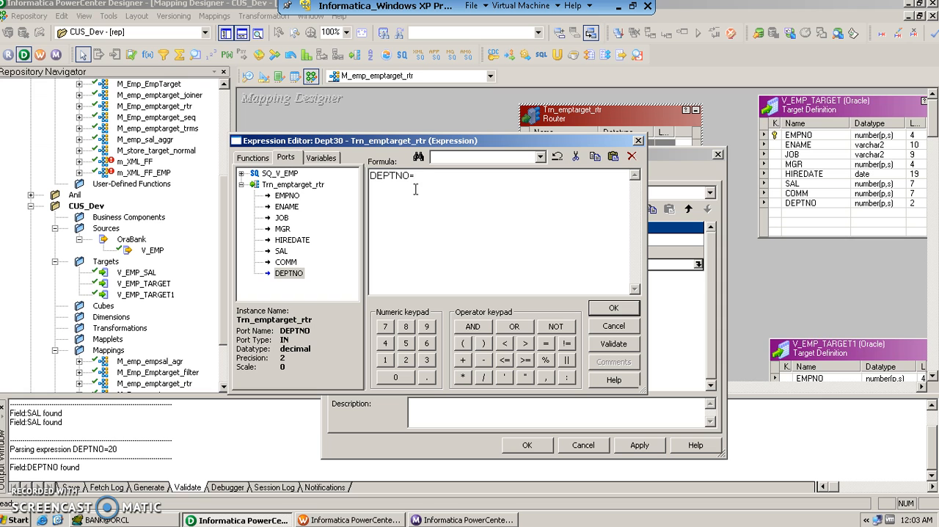
left_click(613, 307)
left_click(429, 289)
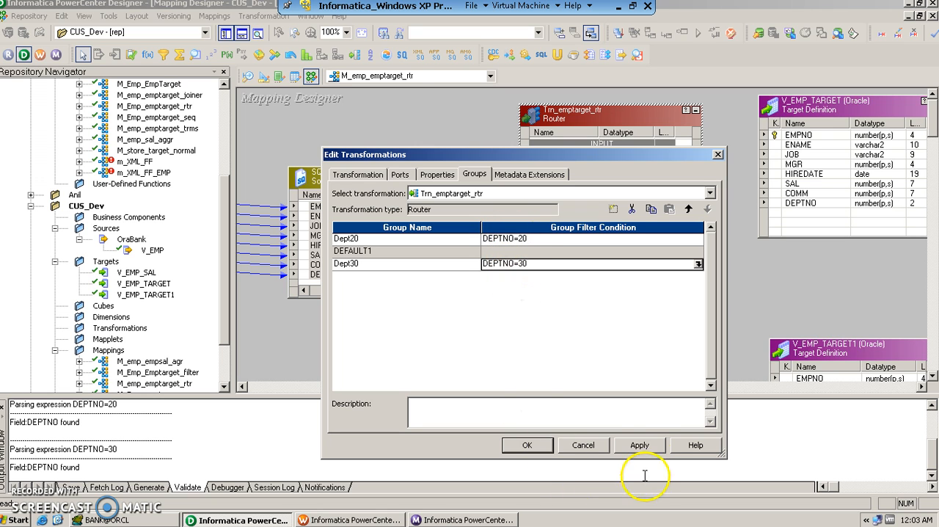
left_click(639, 445)
left_click(526, 444)
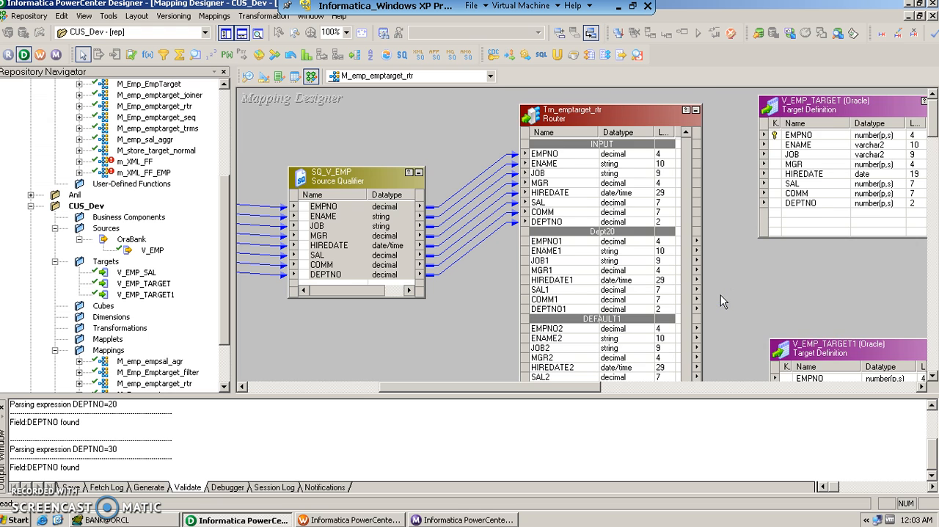
- Look over the router's port groups and enlarge Trn_emptarget_rtr so it fits every Dept30 port down to DEPTNO3
scroll(720, 296, "down", 3)
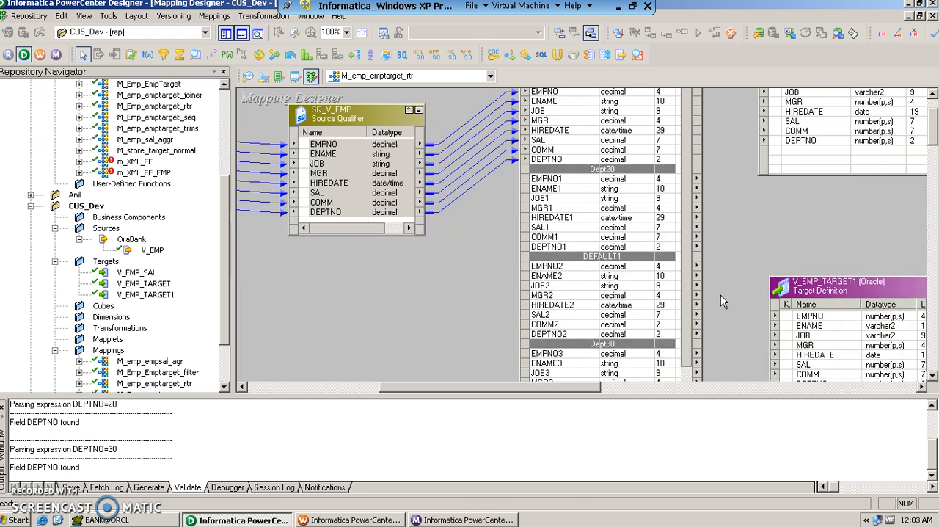
scroll(720, 294, "down", 3)
scroll(720, 295, "up", 6)
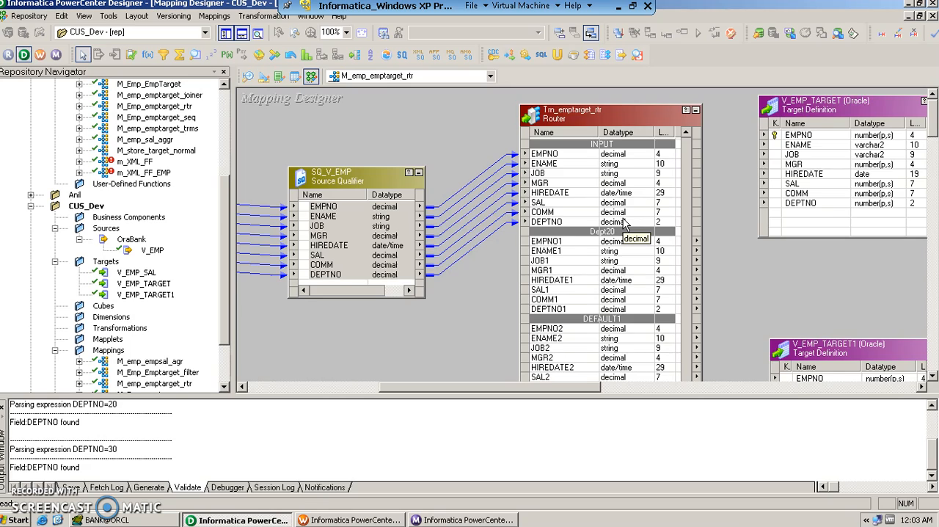
scroll(624, 224, "down", 3)
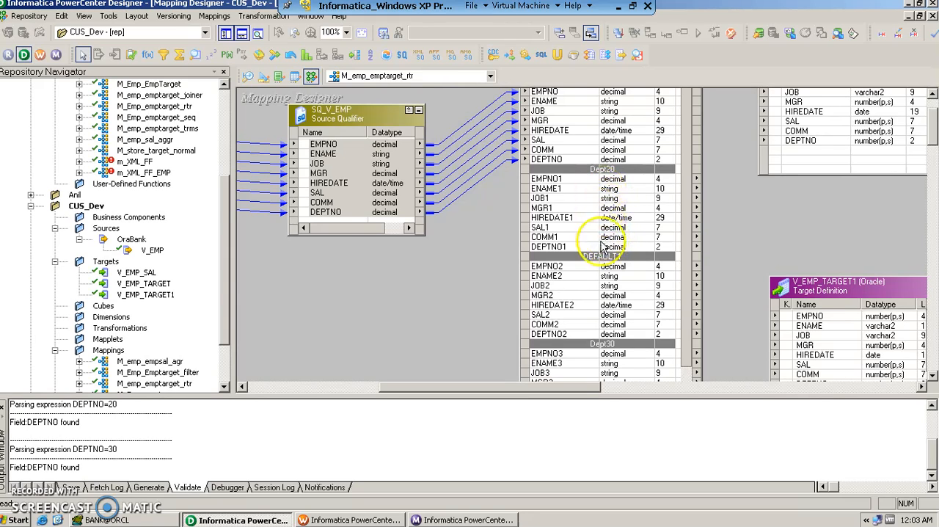
scroll(611, 249, "down", 3)
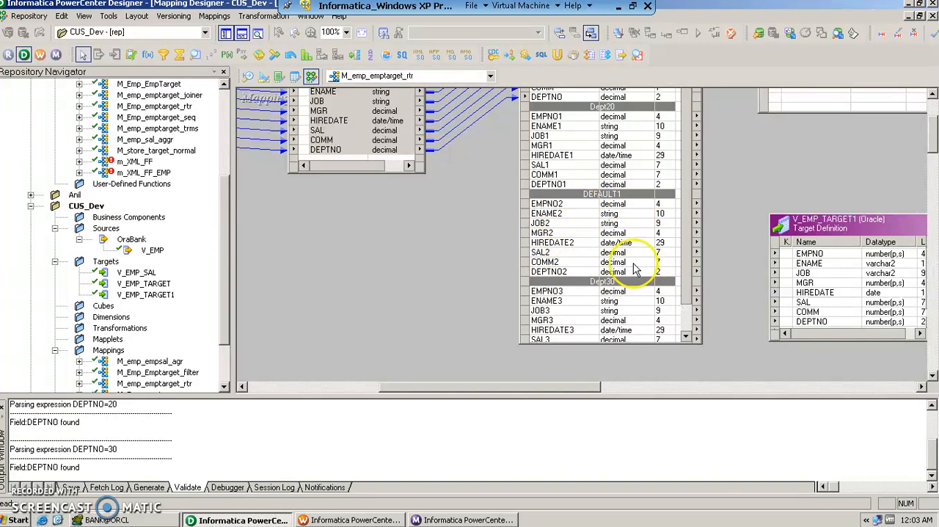
scroll(643, 268, "up", 3)
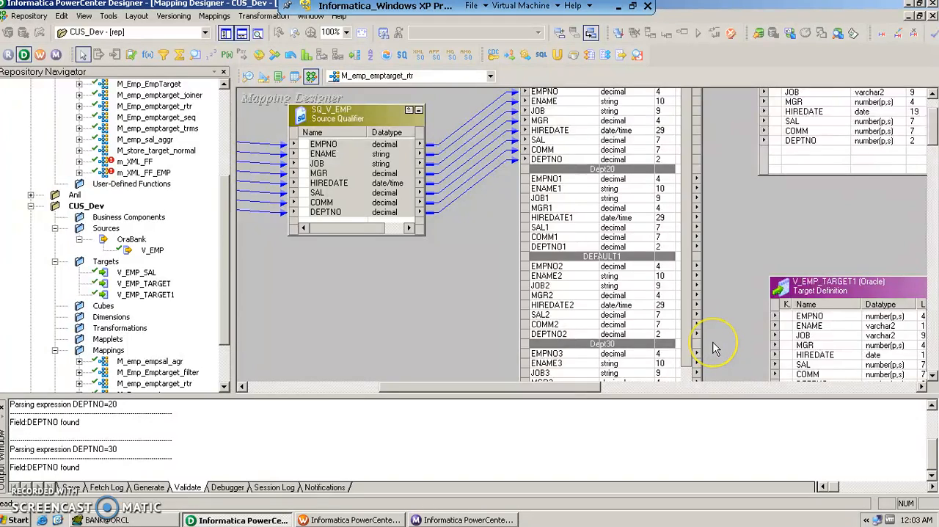
scroll(711, 349, "down", 2)
left_click_drag(701, 344, 710, 380)
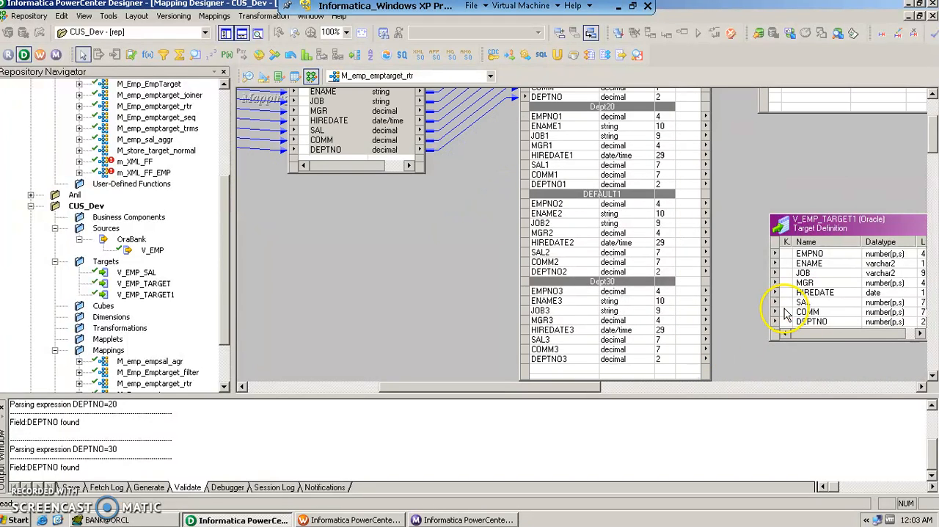
- Shift V_EMP_TARGET1 slightly down and right and enlarge it to fit all its ports from EMPNO to SNO
left_click_drag(594, 394, 666, 388)
left_click_drag(659, 230, 693, 263)
left_click(733, 357)
scroll(773, 352, "down", 2)
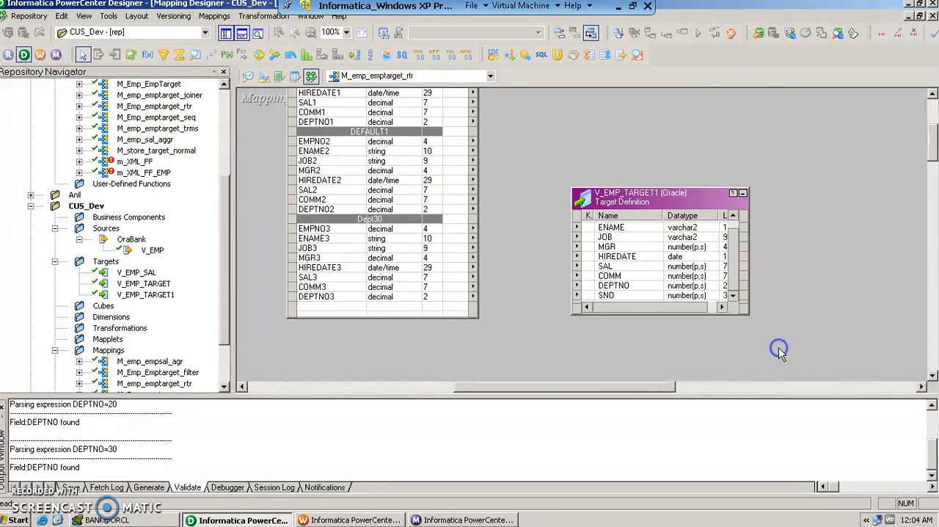
left_click_drag(745, 124, 749, 109)
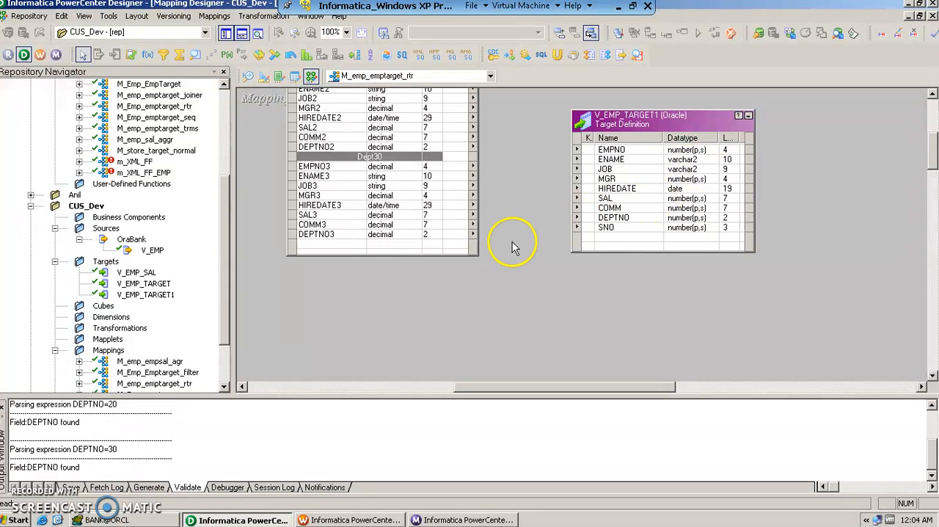
- Link the router's Dept30 ports EMPNO3 through DEPTNO3 to the matching V_EMP_TARGET1 ports from EMPNO to DEPTNO
left_click(339, 168)
left_click(330, 235, "shift")
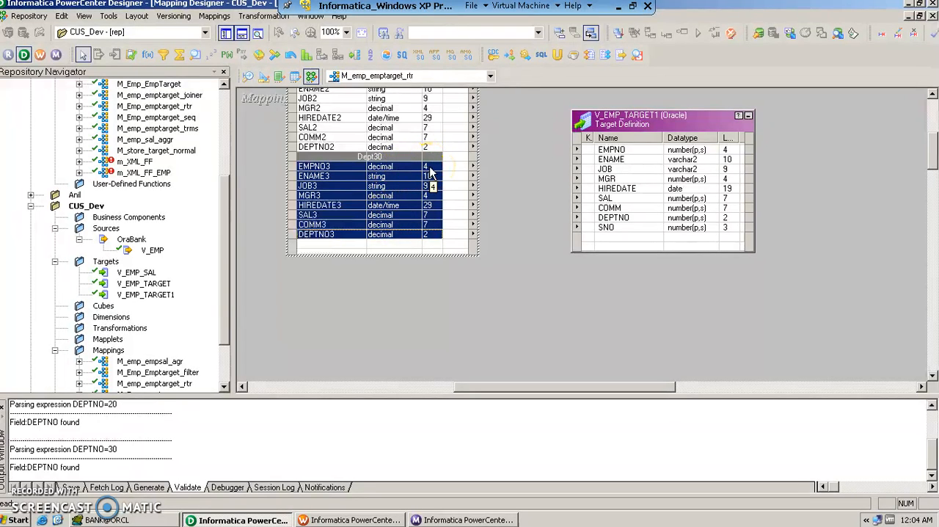
left_click_drag(547, 156, 587, 152)
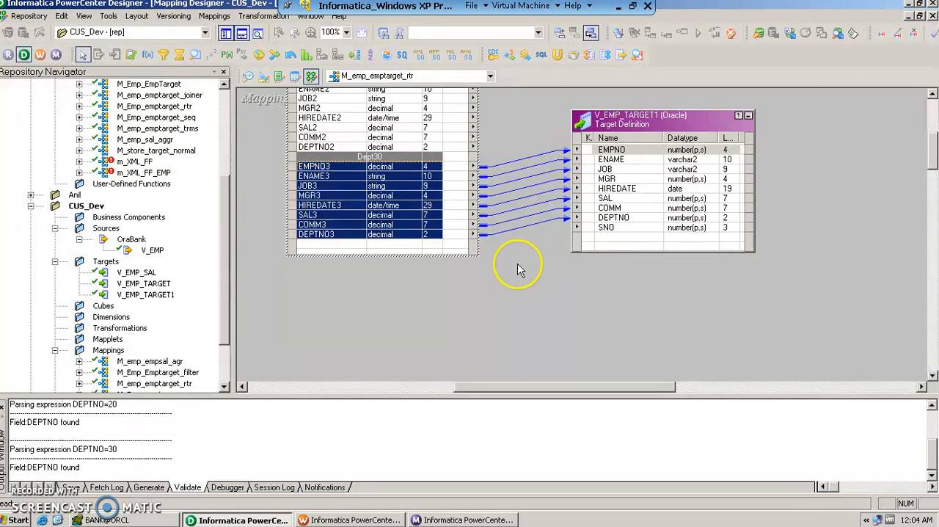
left_click(500, 300)
- Move V_EMP_TARGET down and slightly right so it sits beside the Dept20 group, just above V_EMP_TARGET1
scroll(500, 299, "up", 5)
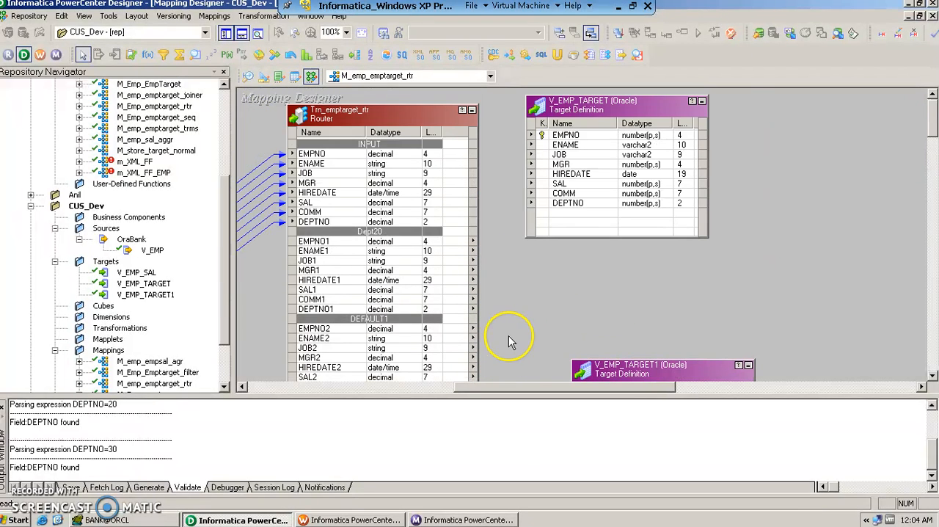
left_click_drag(525, 387, 508, 393)
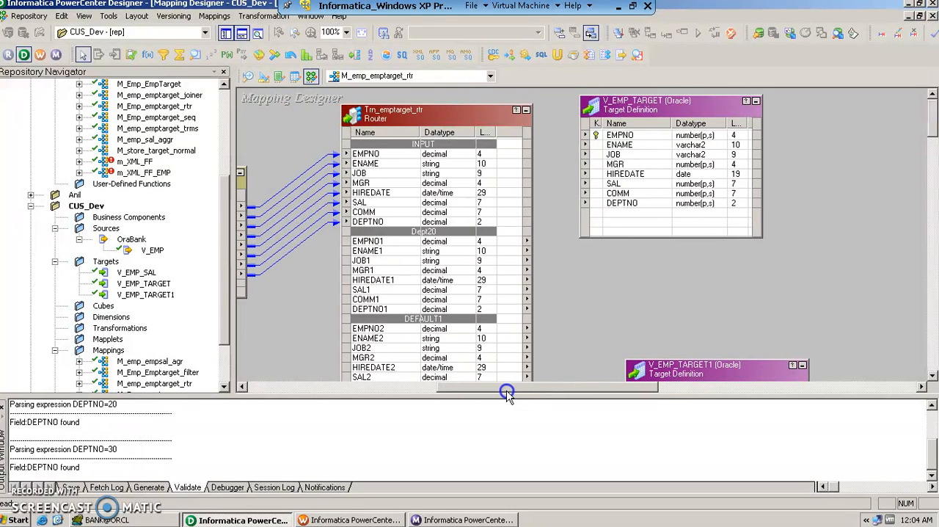
scroll(579, 283, "down", 3)
scroll(579, 283, "up", 3)
left_click_drag(679, 103, 721, 195)
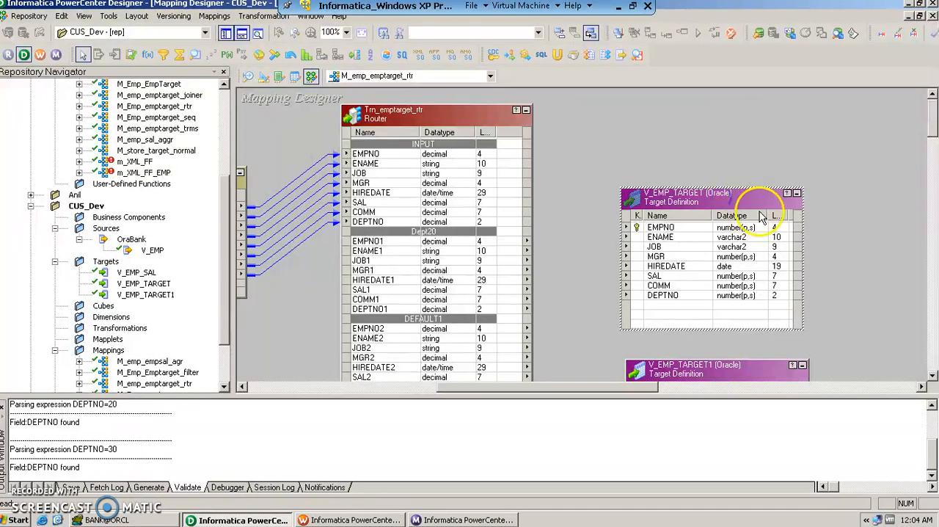
- Link the router's Dept20 ports EMPNO1 through DEPTNO1 to the matching V_EMP_TARGET ports from EMPNO to DEPTNO
left_click(367, 240)
left_click(381, 309, "shift")
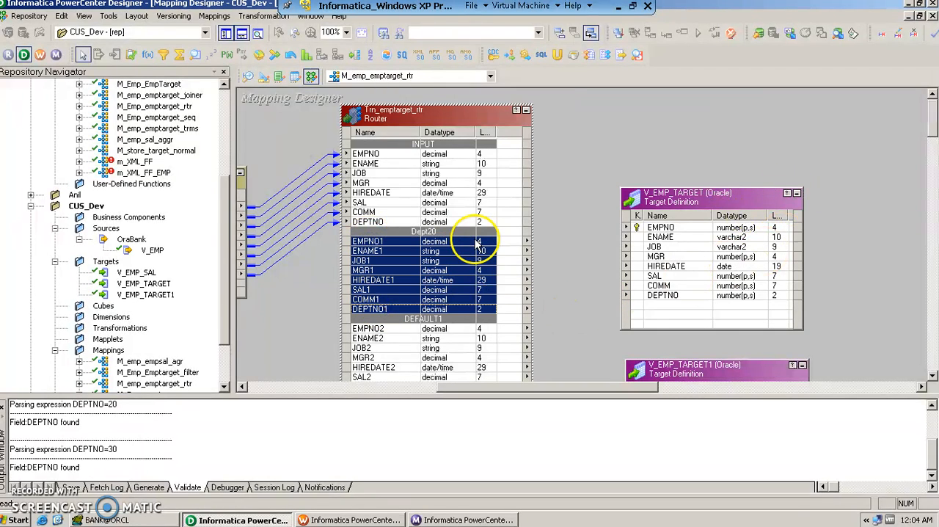
left_click_drag(469, 248, 655, 229)
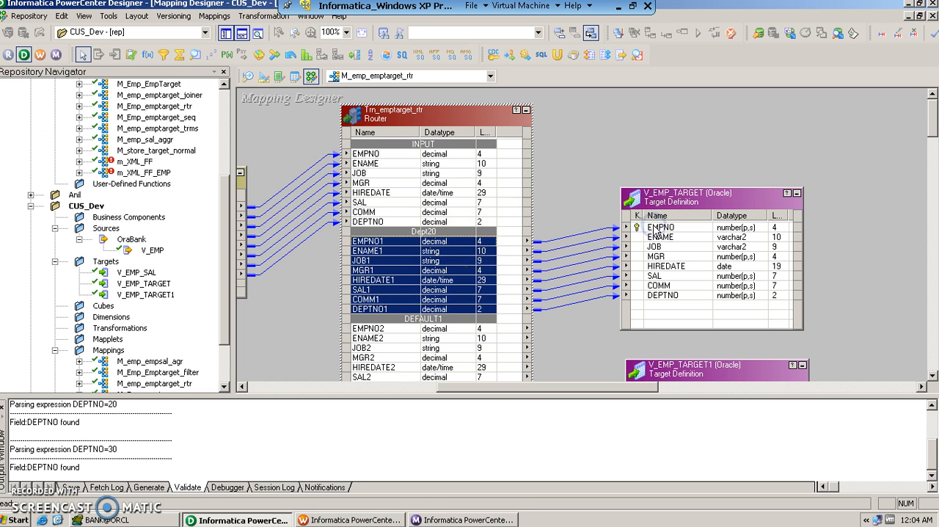
left_click(559, 188)
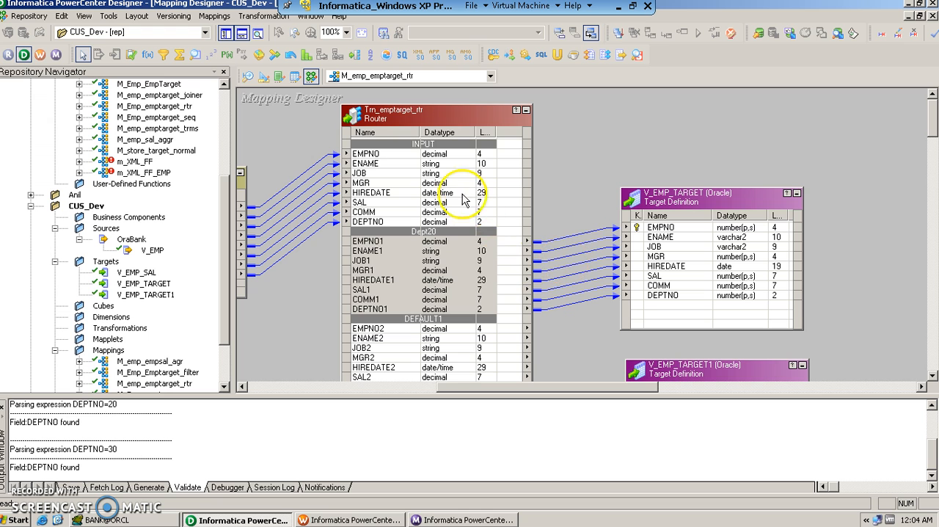
- Review the mapping's links from SQ_V_EMP through the router's Dept20, DEFAULT1 and Dept30 groups to both targets
left_click(431, 154)
left_click_drag(528, 388, 500, 390)
left_click(668, 345)
scroll(669, 345, "down", 3)
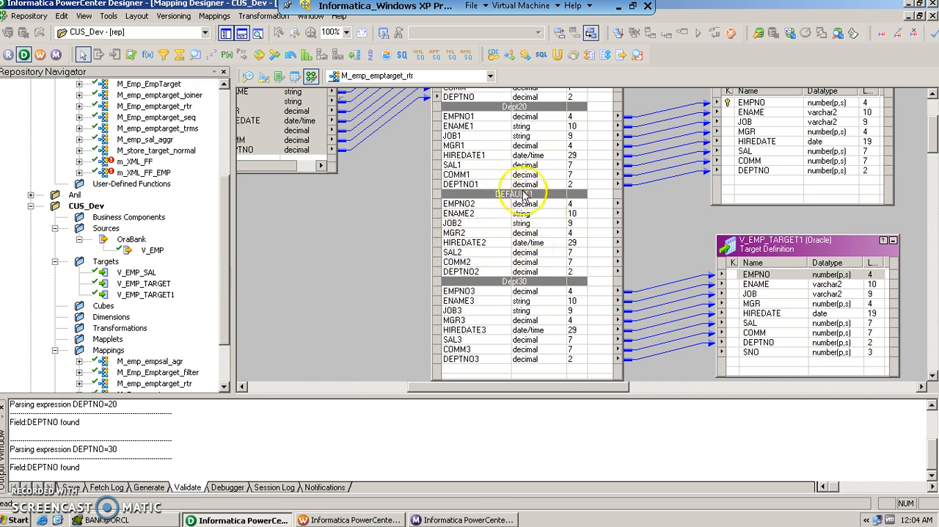
left_click(372, 279)
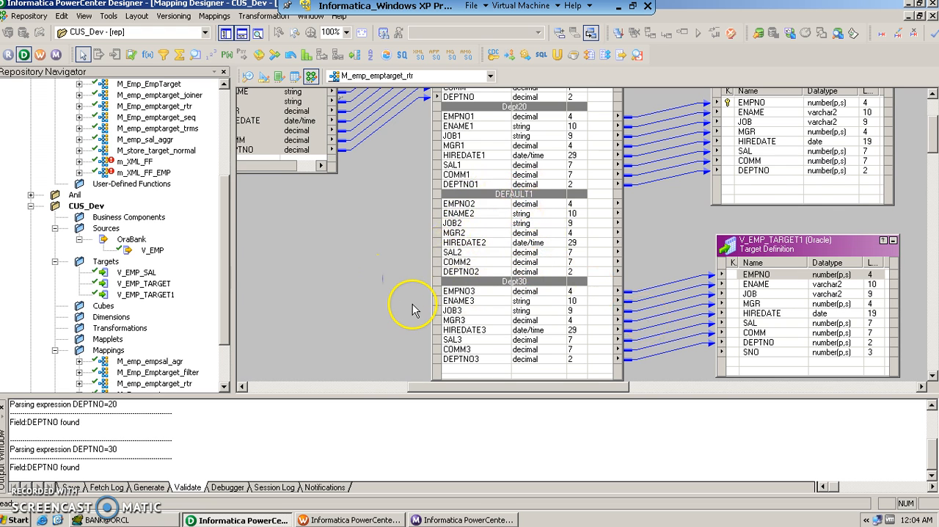
scroll(412, 309, "up", 3)
scroll(413, 309, "down", 3)
left_click_drag(429, 392, 396, 388)
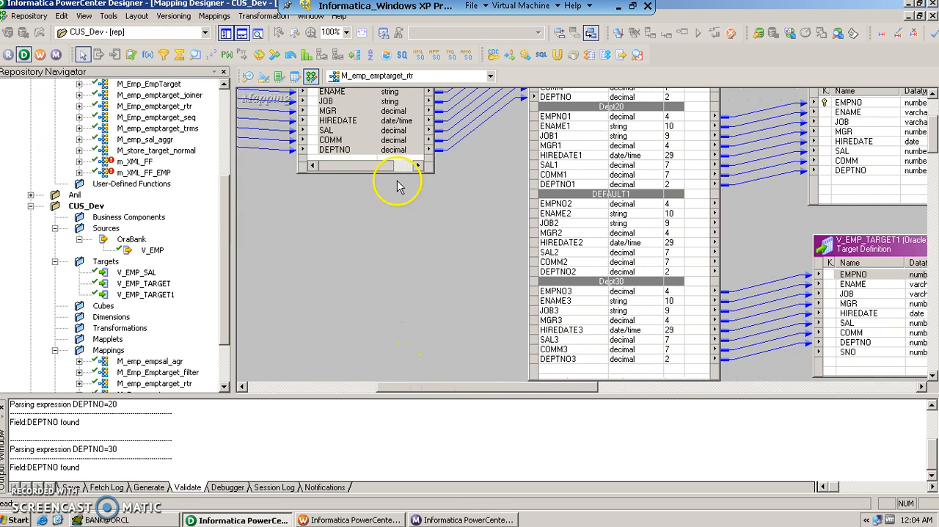
- Save the M_emp_emptarget_rtr mapping to the repository
left_click(357, 142)
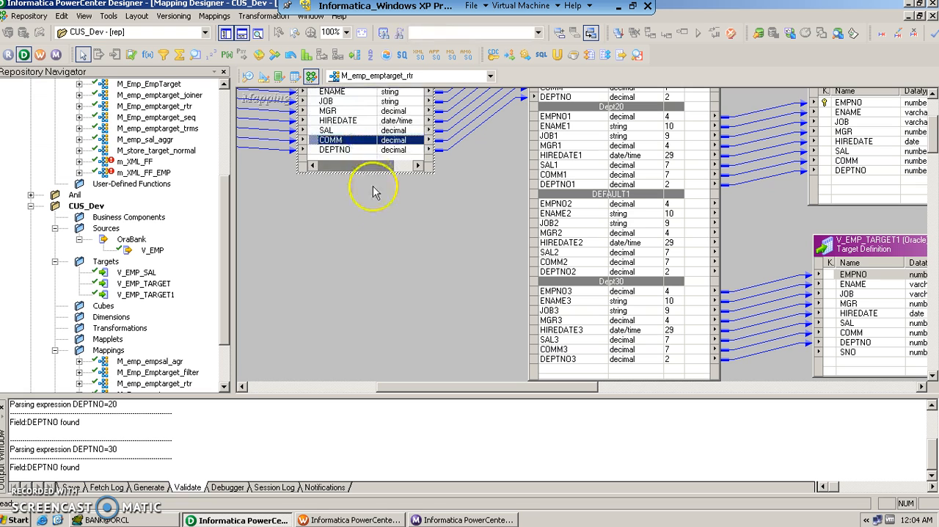
left_click(430, 277)
scroll(430, 277, "up", 3)
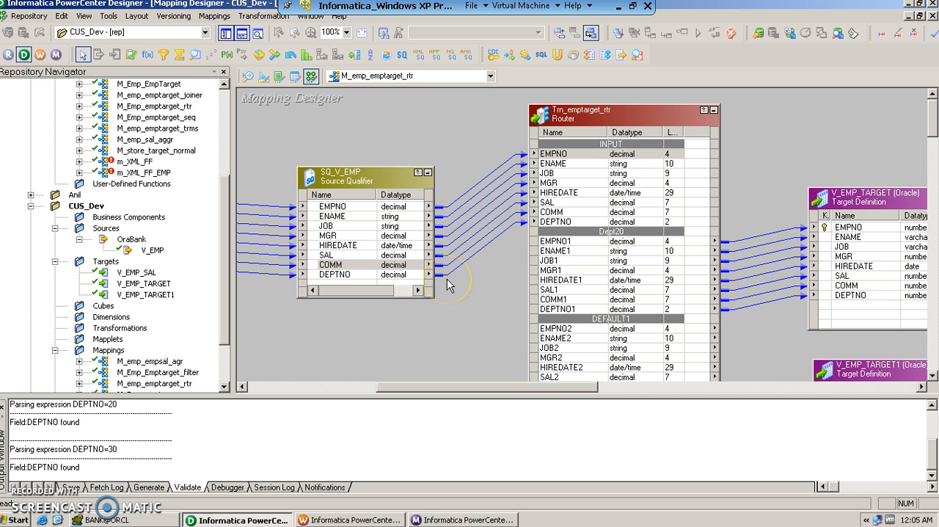
mouse_move(441, 389)
left_mouse_down()
mouse_move(396, 387)
mouse_move(481, 386)
mouse_move(423, 390)
left_mouse_up()
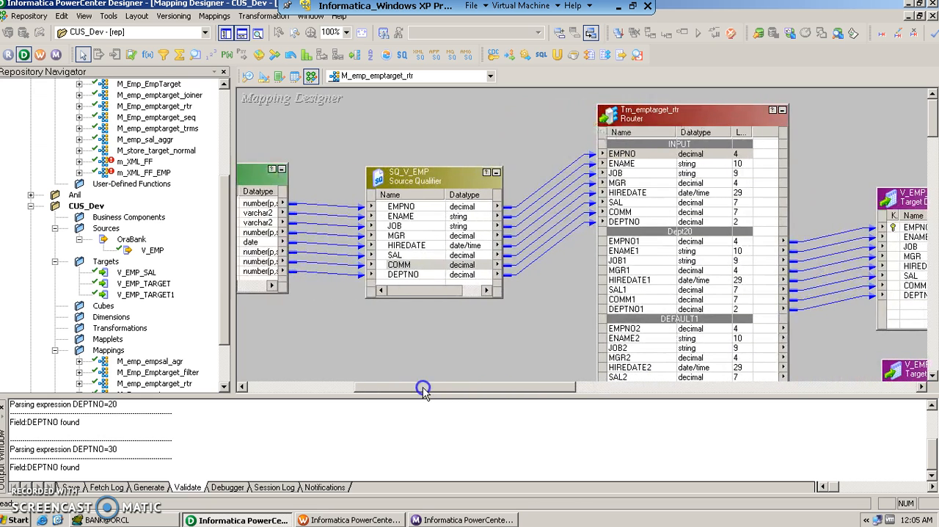
left_click(25, 19)
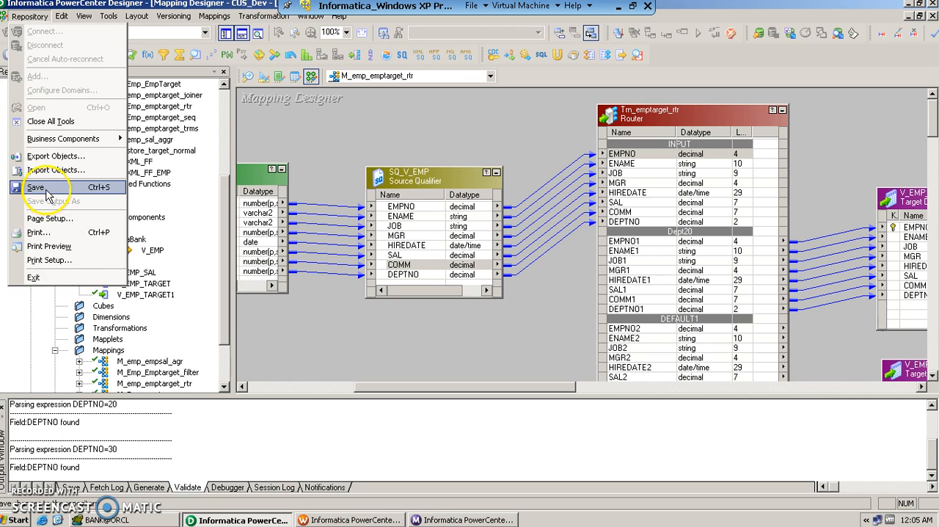
left_click(37, 187)
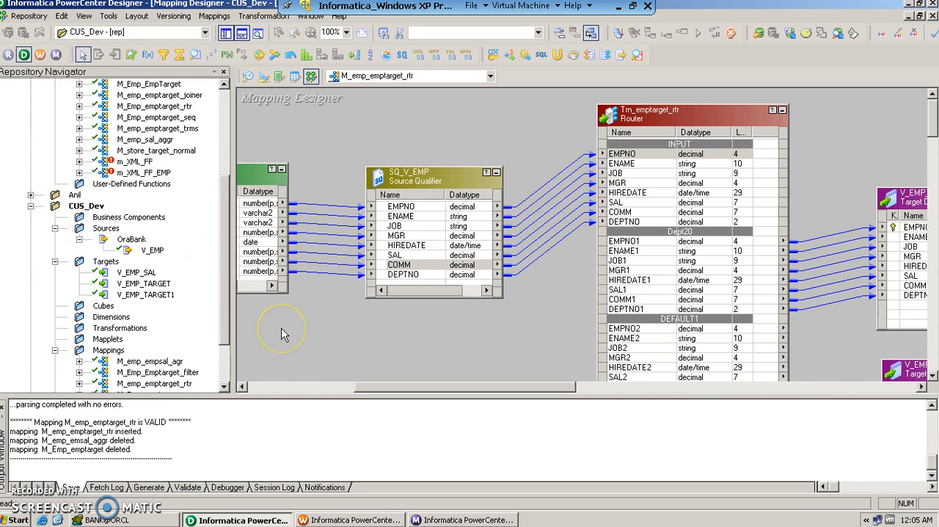
- Switch to PowerCenter Workflow Manager and create a workflow named Wf_emptarget_rtr in the CUS_Dev folder
left_click(334, 520)
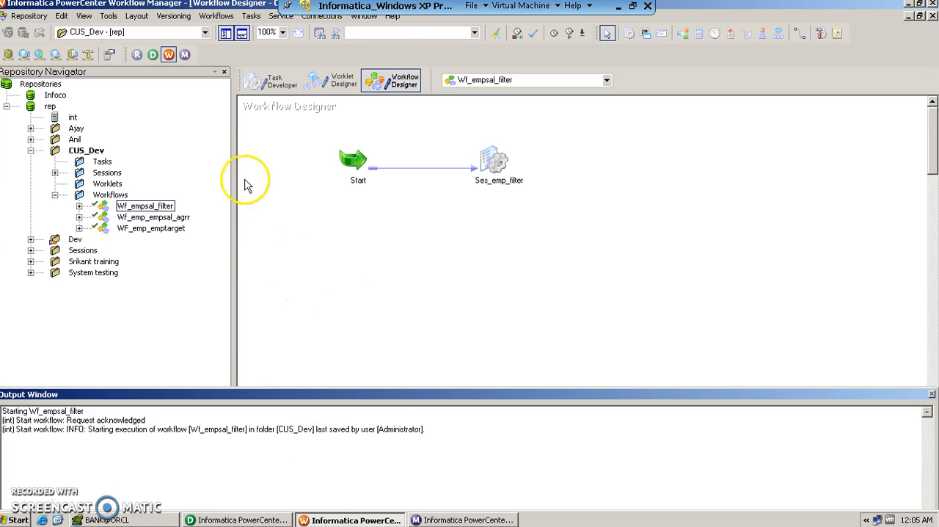
left_click(183, 59)
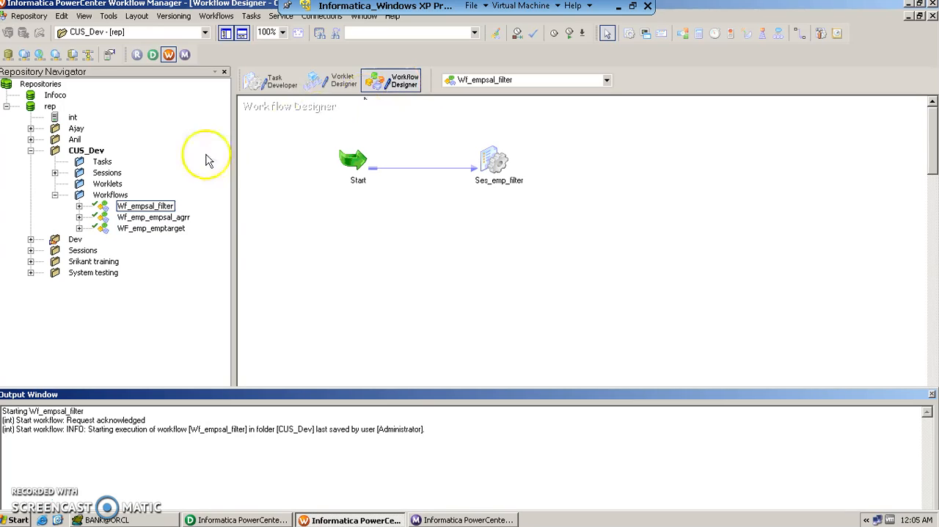
left_click(83, 151)
right_click(83, 153)
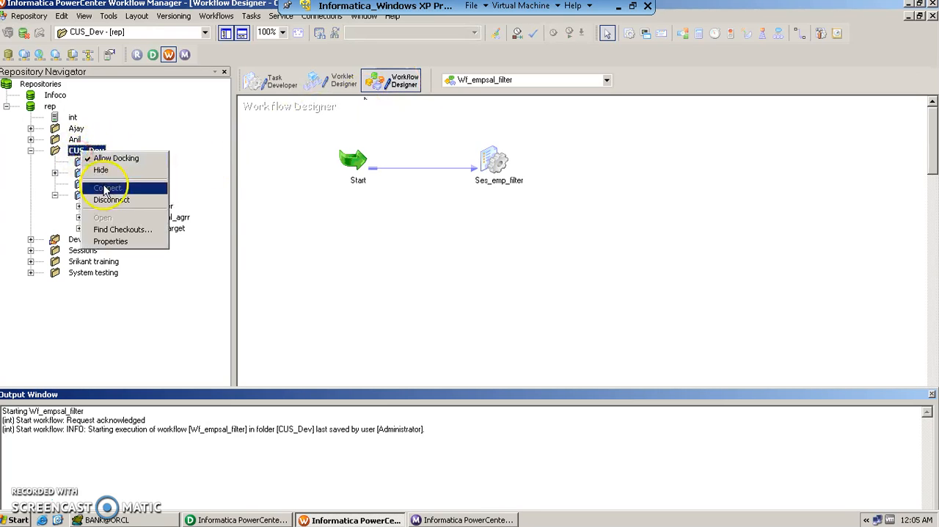
left_click(168, 192)
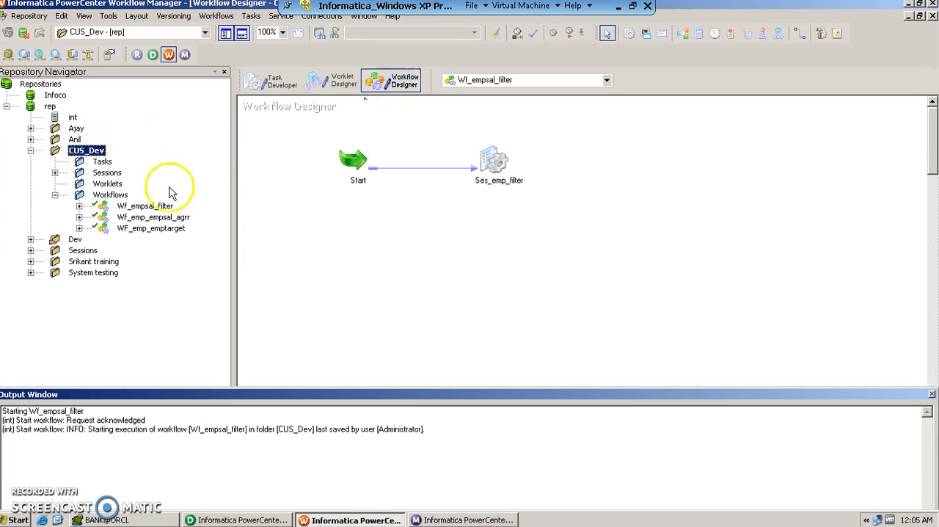
left_click(216, 15)
left_click(228, 32)
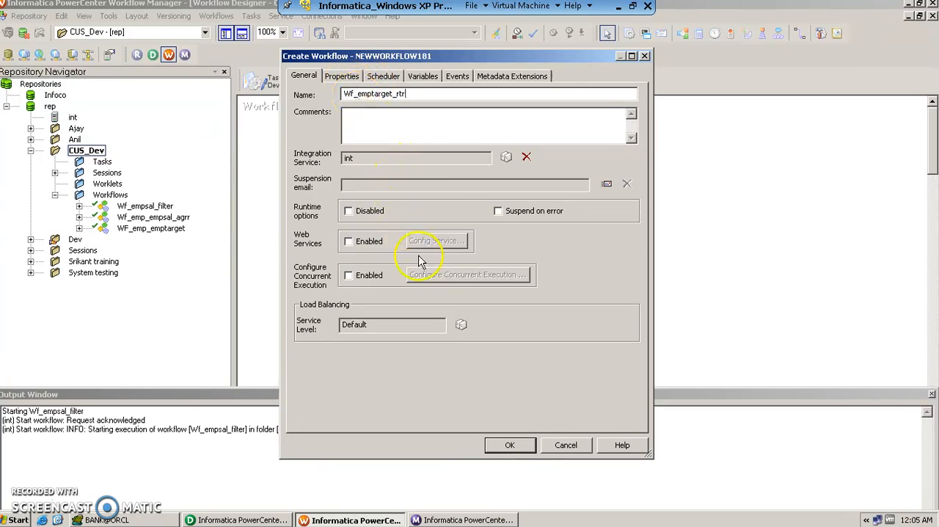
left_click(510, 445)
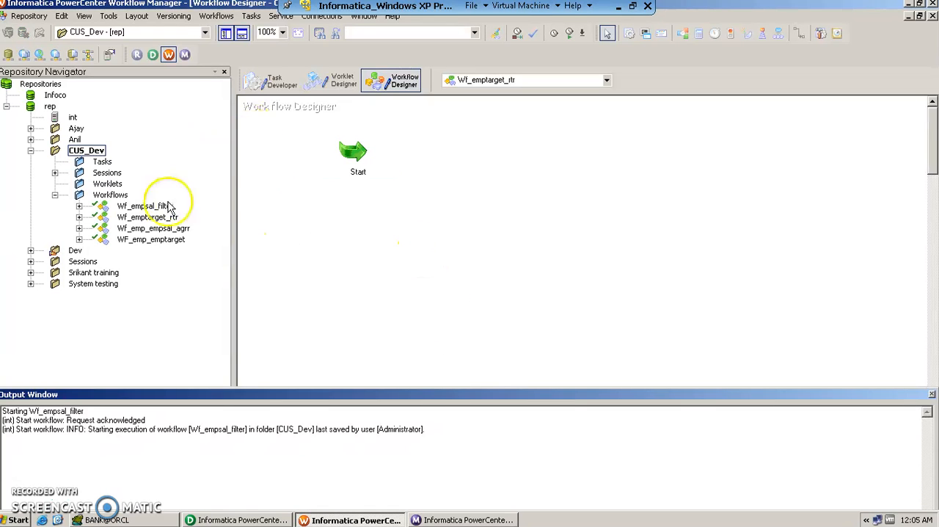
- Create a Session task named Ses_emptarget_rtr in the workflow and associate it with the mapping M_emp_emptarget_rtr
left_click(252, 16)
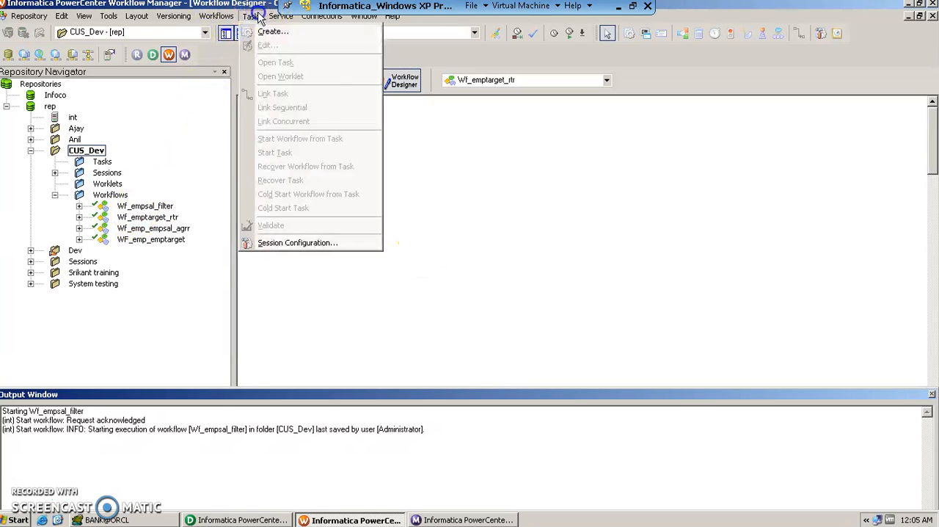
left_click(272, 29)
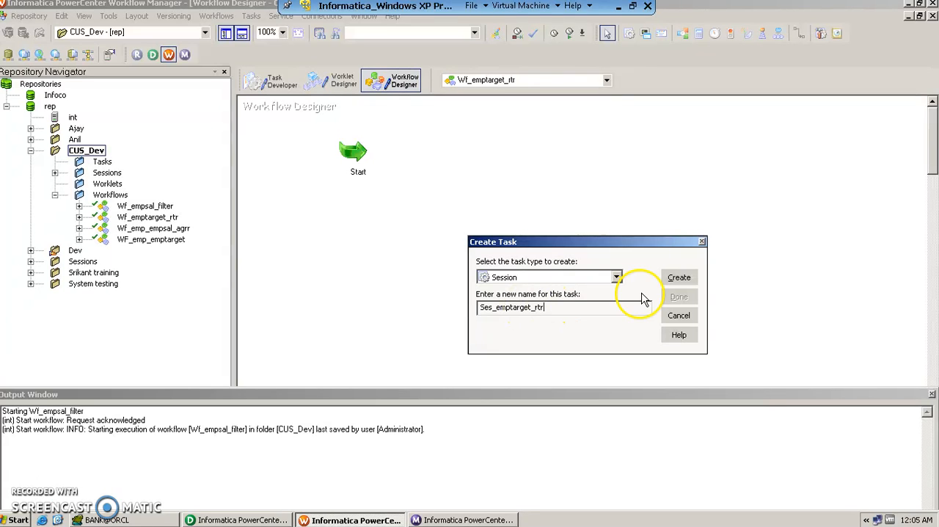
left_click(678, 277)
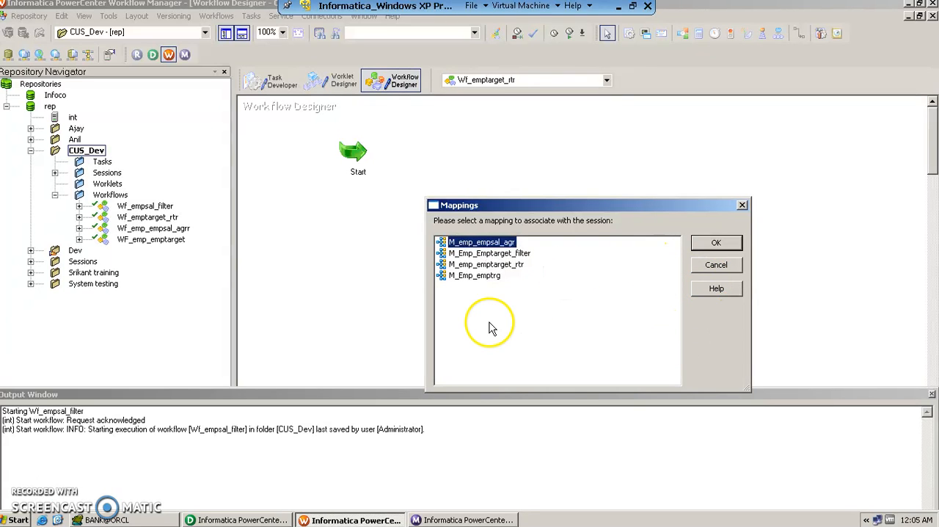
left_click(496, 264)
left_click(499, 268)
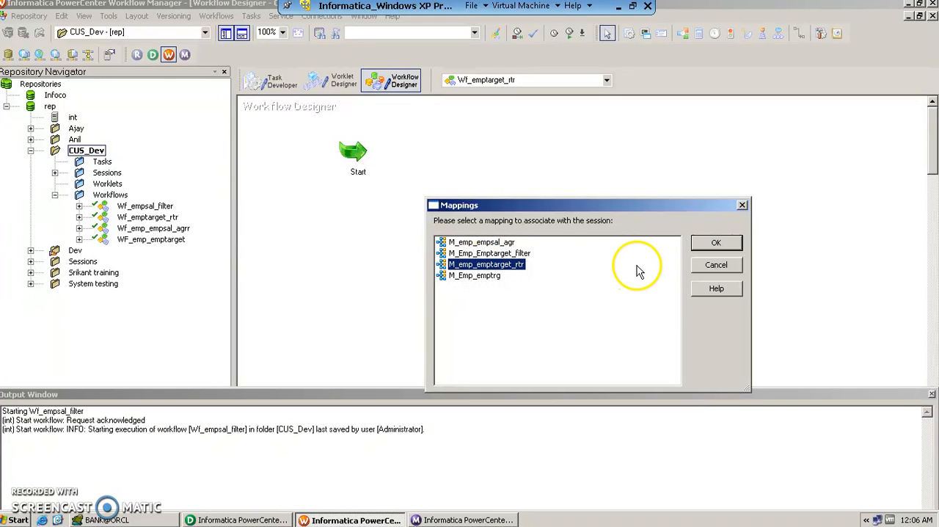
left_click(716, 244)
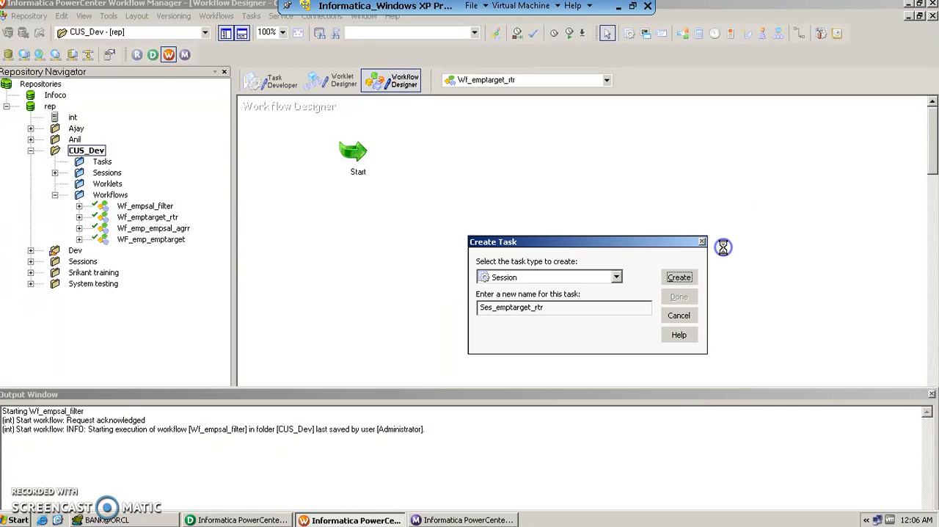
left_click(678, 296)
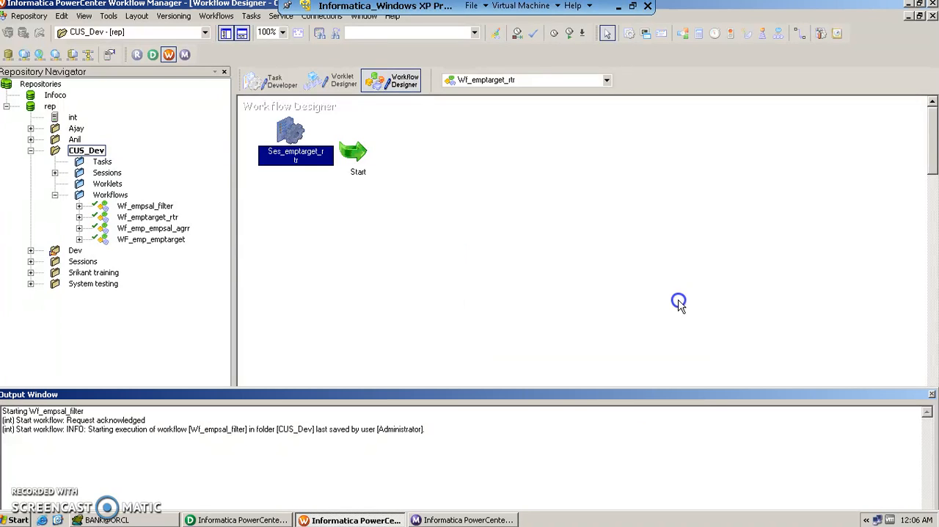
- Move the Ses_emptarget_rtr session to the right of the Start task and link Start to it
left_click(287, 137)
left_click_drag(287, 136, 499, 156)
left_click(497, 216)
left_click(800, 33)
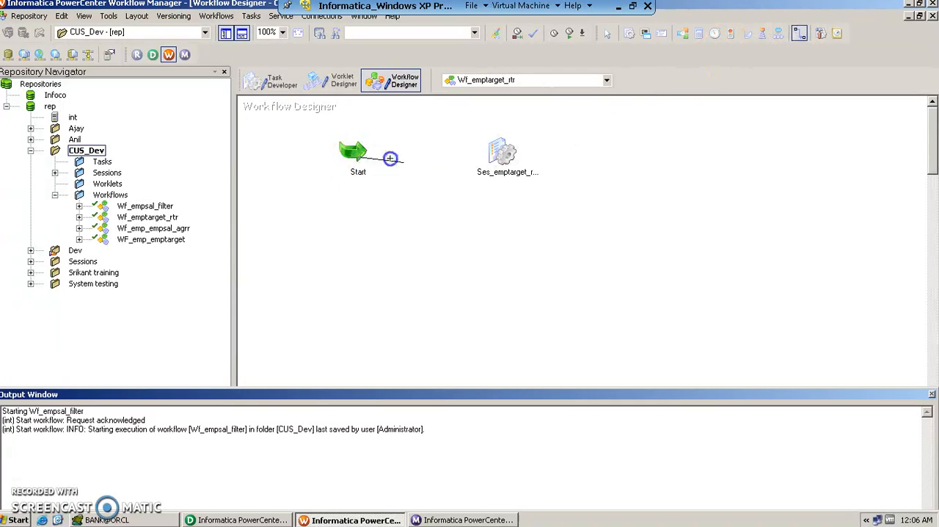
left_click_drag(493, 145, 493, 147)
left_click(465, 215)
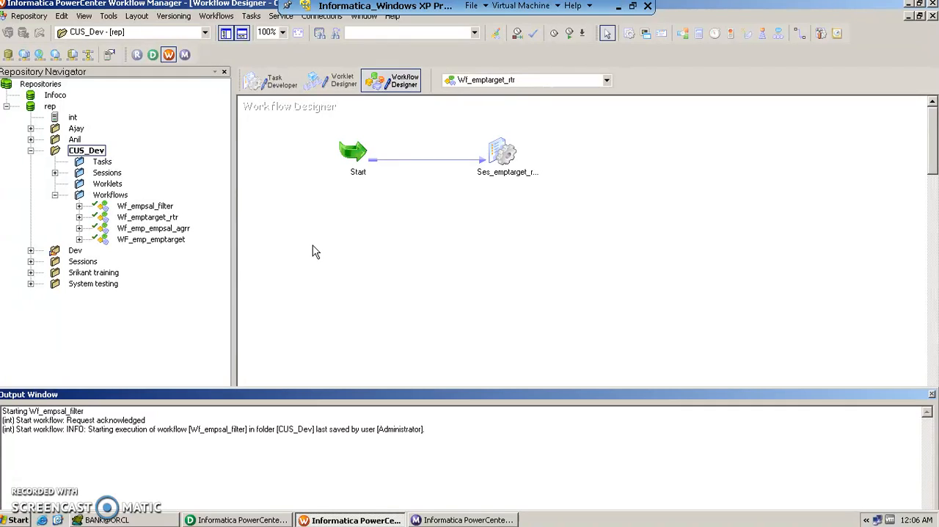
- Edit the Ses_emptarget_rtr session's mapping connections and set V_EMP_TARGET's relational connection to Oracle_Tgt
double_click(501, 151)
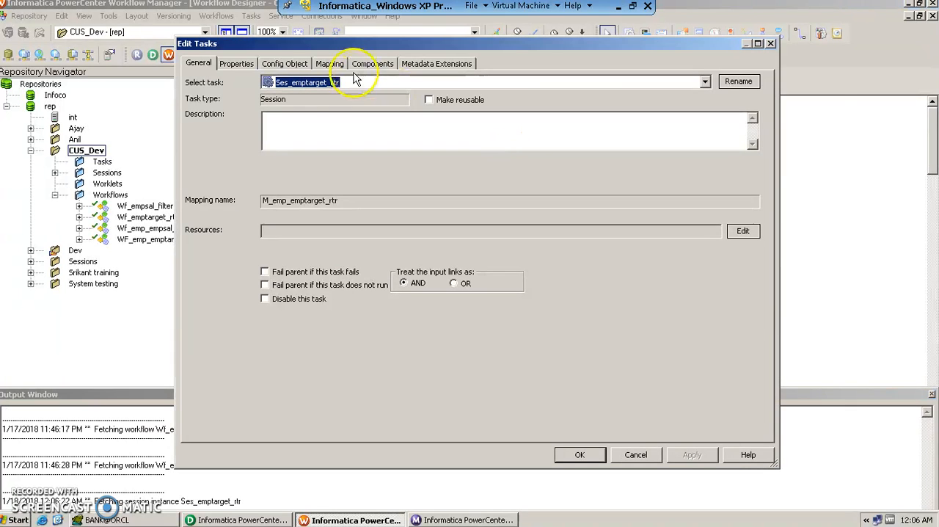
left_click(329, 63)
left_click(227, 129)
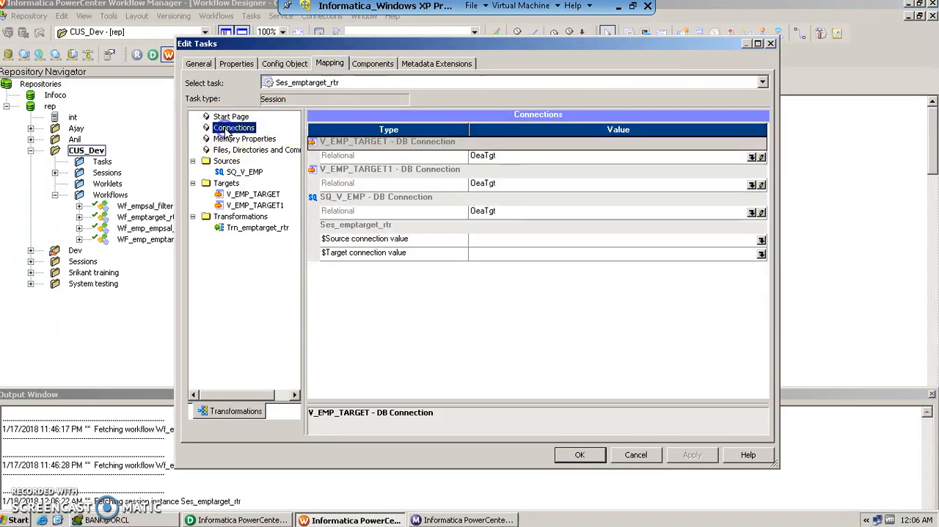
left_click(557, 158)
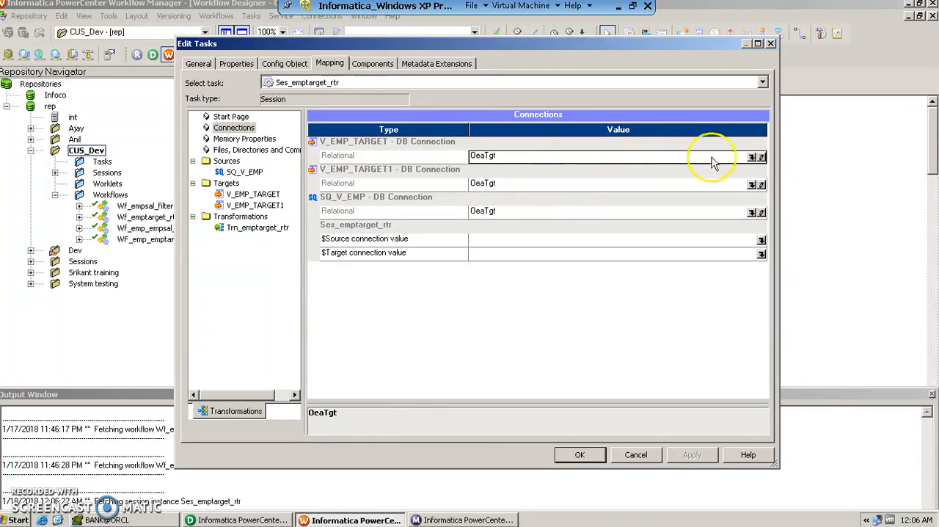
left_click(751, 158)
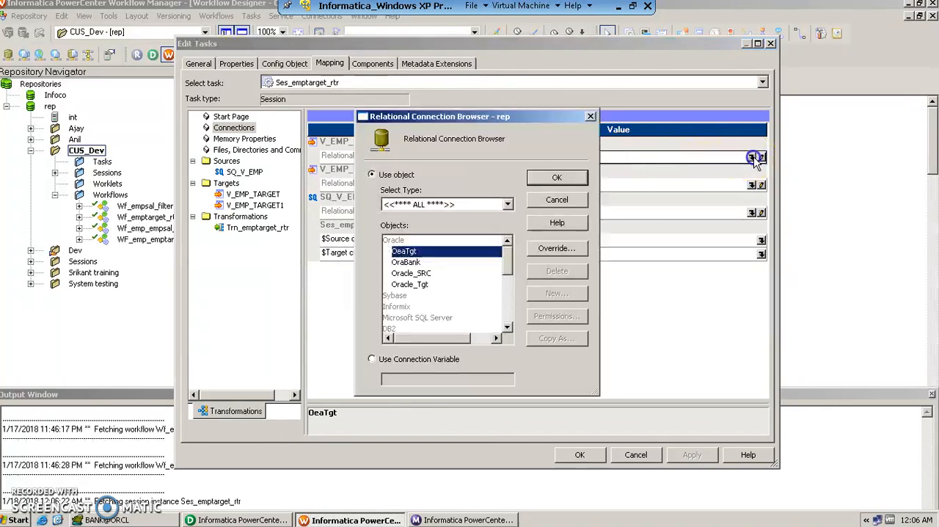
left_click(414, 284)
left_click(555, 174)
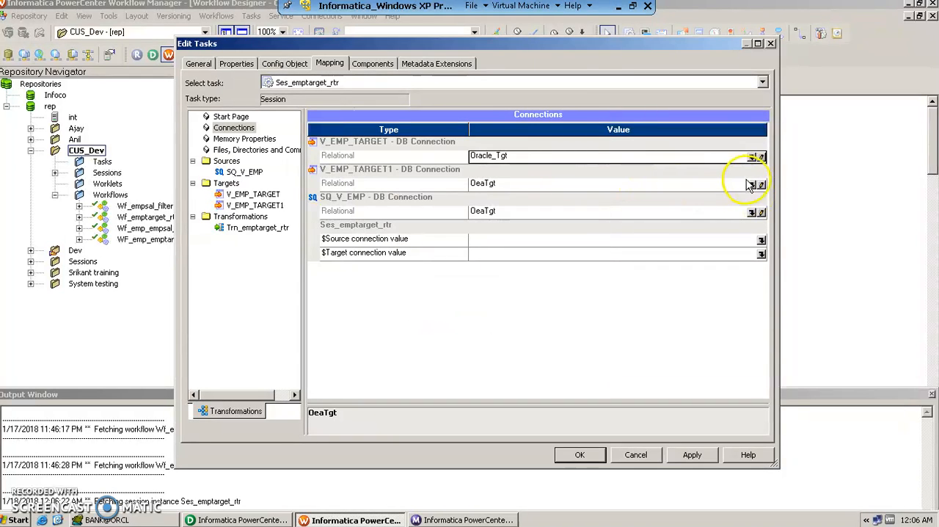
- Assign the Oracle_SRC relational connection to V_EMP_TARGET1
left_click(753, 185)
left_click(411, 272)
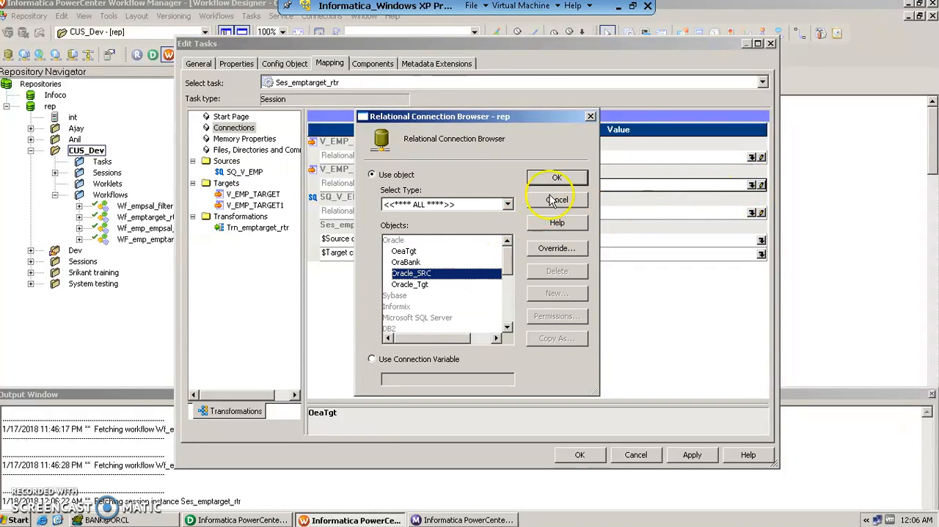
left_click(555, 178)
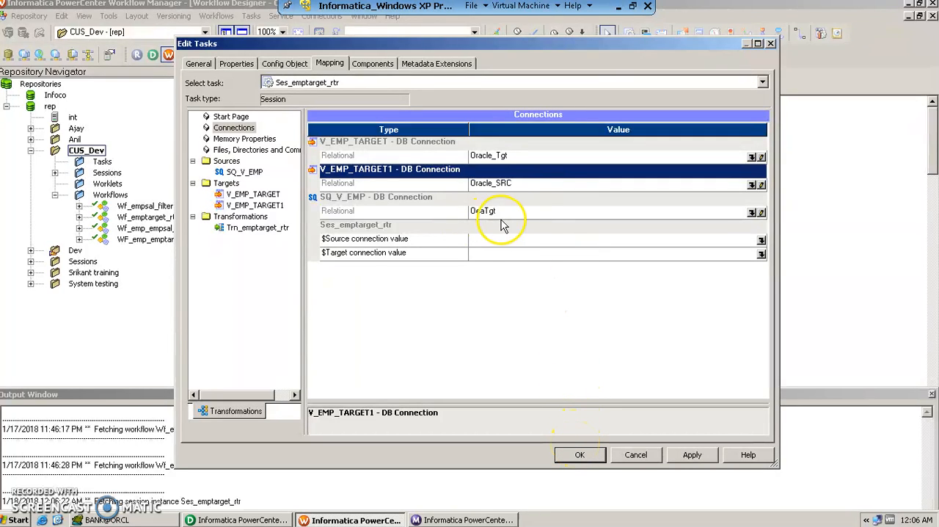
- Set V_EMP_TARGET1's relational connection to Oracle_Tgt
left_click(527, 212)
left_click(682, 185)
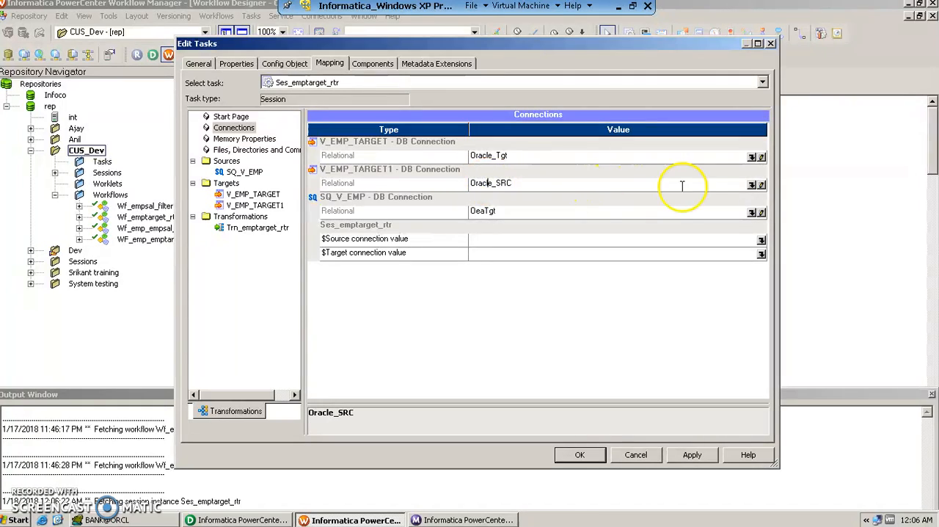
left_click(751, 186)
left_click(440, 284)
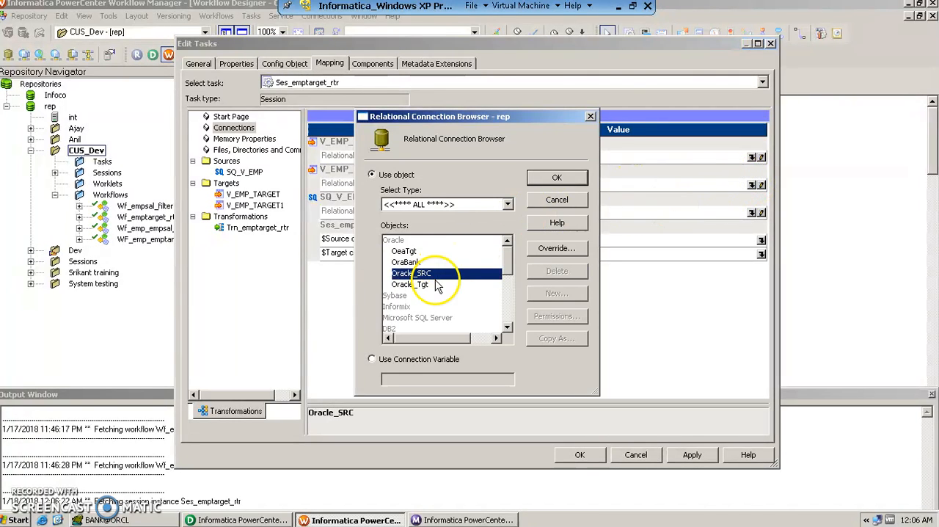
left_click(547, 177)
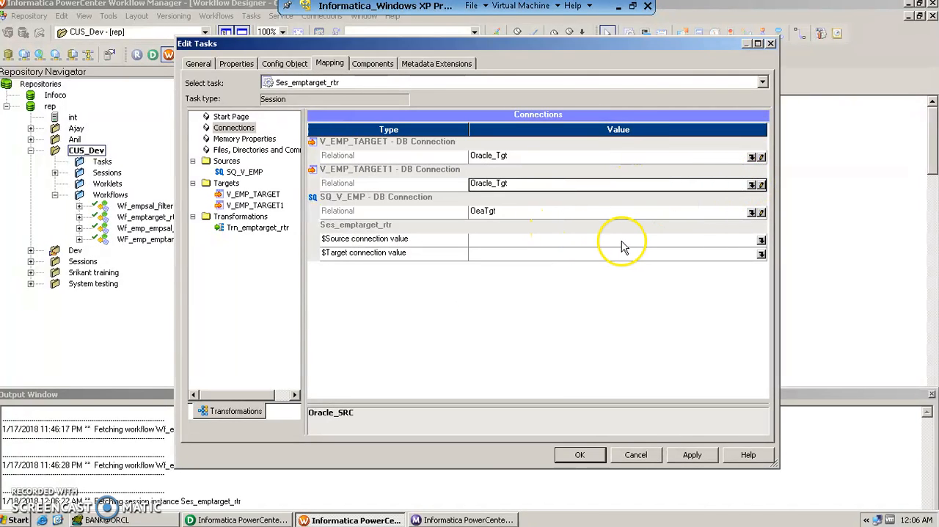
- Set SQ_V_EMP's relational connection to Oracle_SRC and accept the session's edits
left_click(753, 212)
left_click(751, 212)
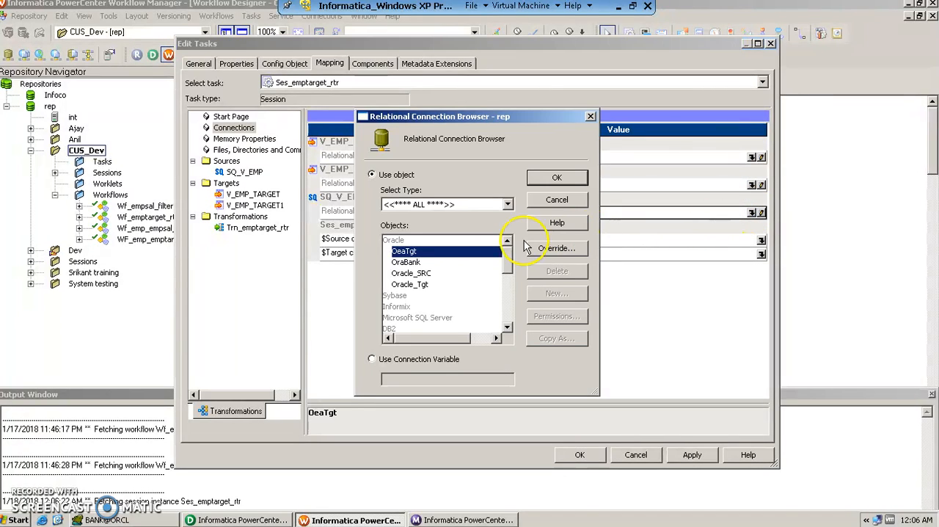
left_click(411, 273)
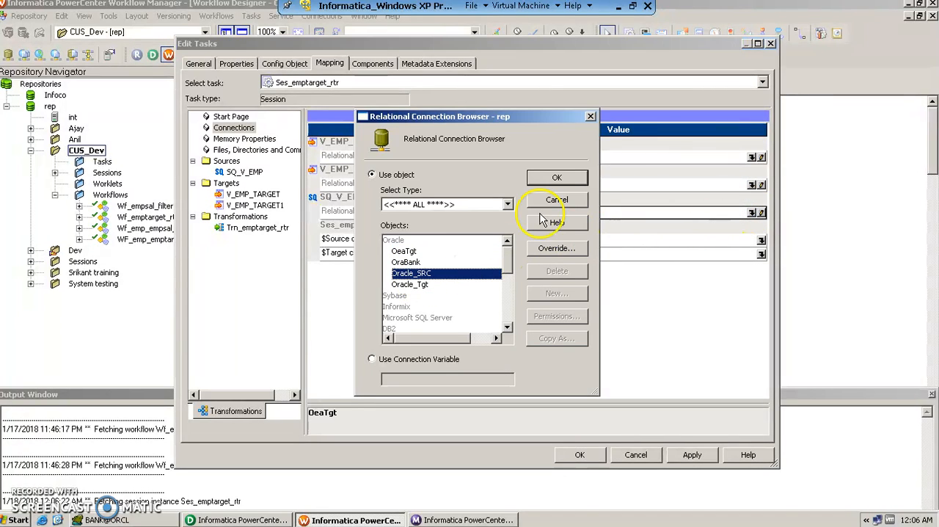
left_click(556, 178)
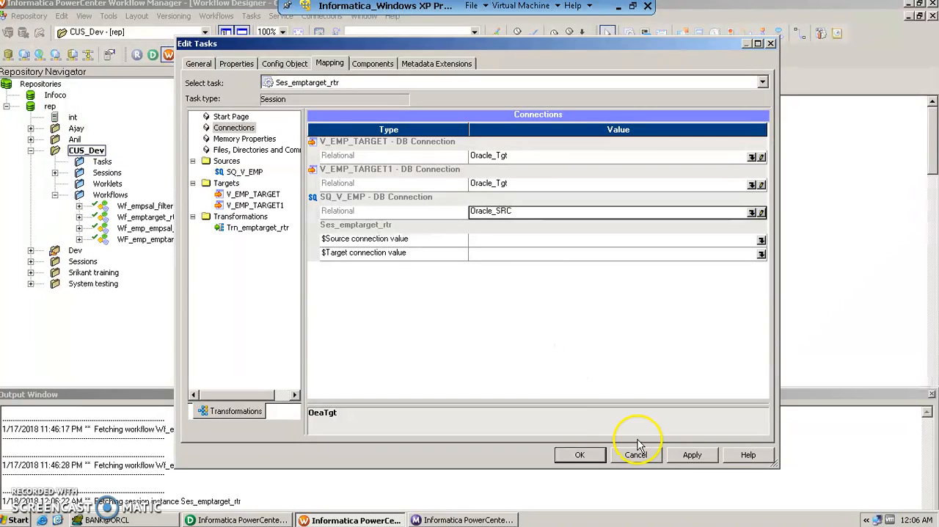
left_click(580, 454)
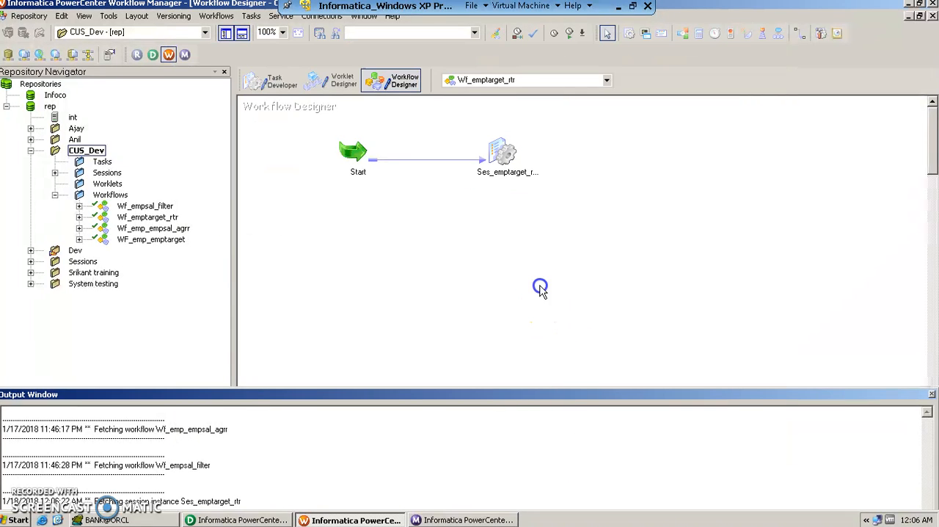
- Save and start workflow Wf_emptarget_rtr, and switch to Workflow Monitor to check its run status
left_click(30, 16)
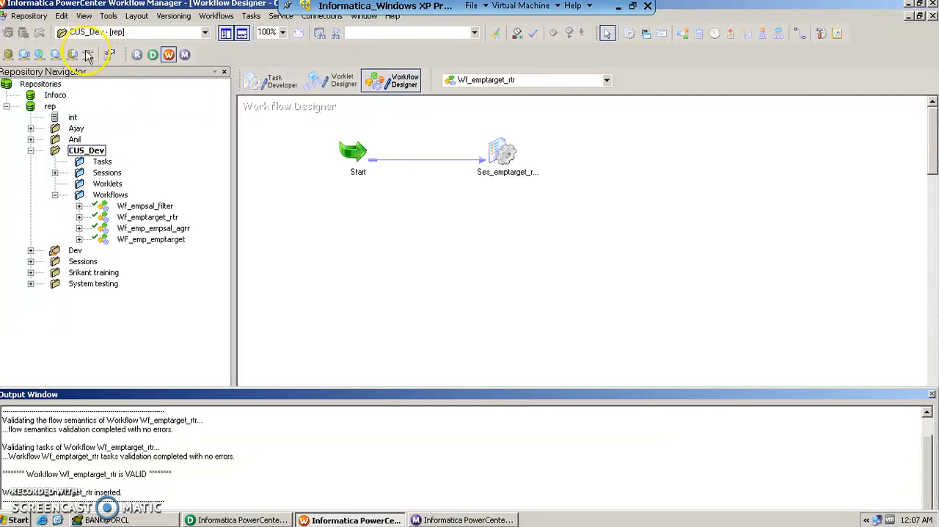
left_click(217, 15)
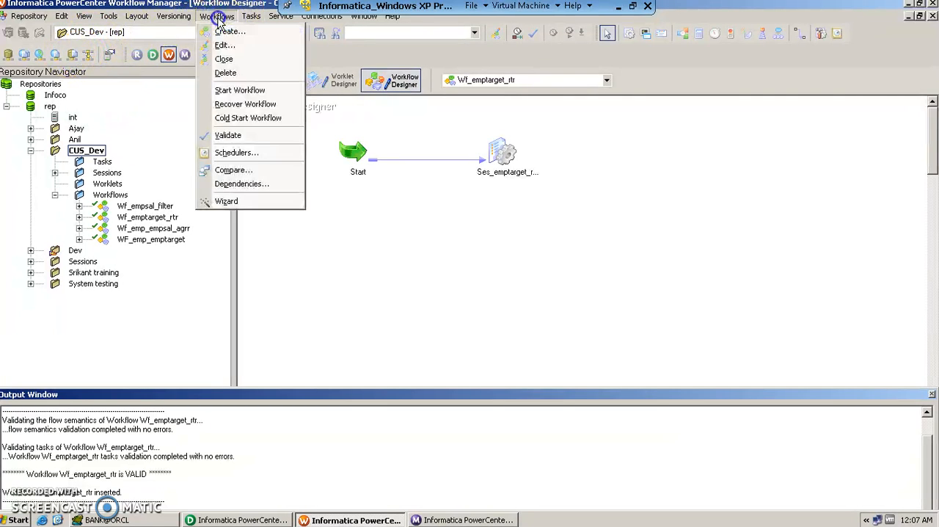
left_click(236, 96)
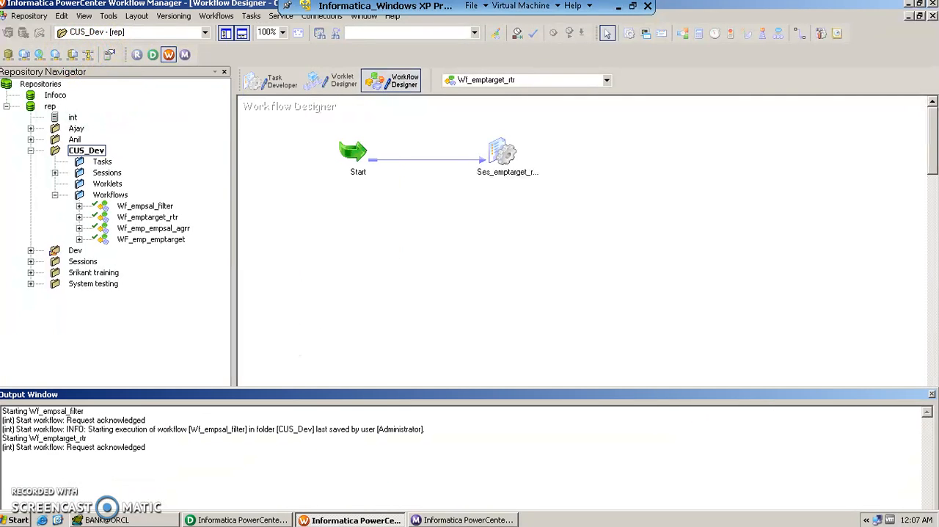
left_click(449, 520)
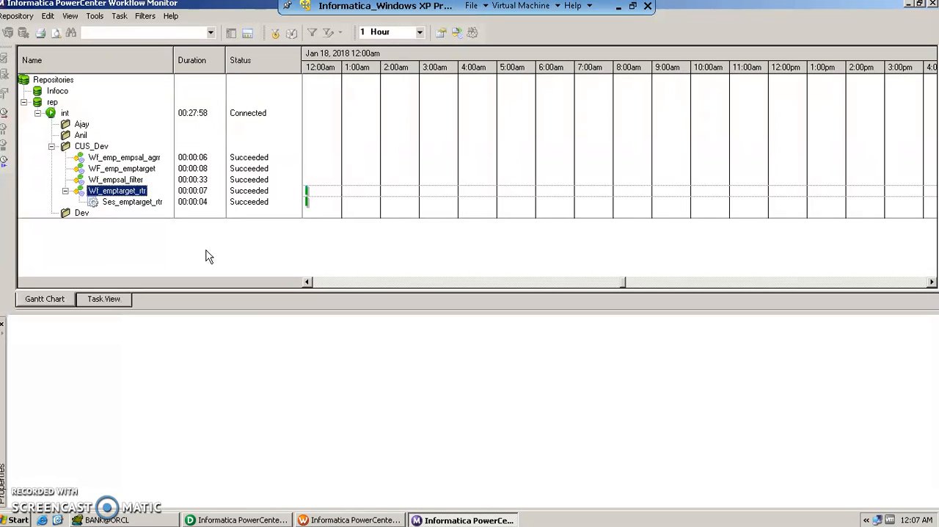
- Switch to Toad, compare the V_EMP source rows with the data in V_EMP_TARGET and V_EMP_TARGET1, and return to PowerCenter Designer
left_click(140, 520)
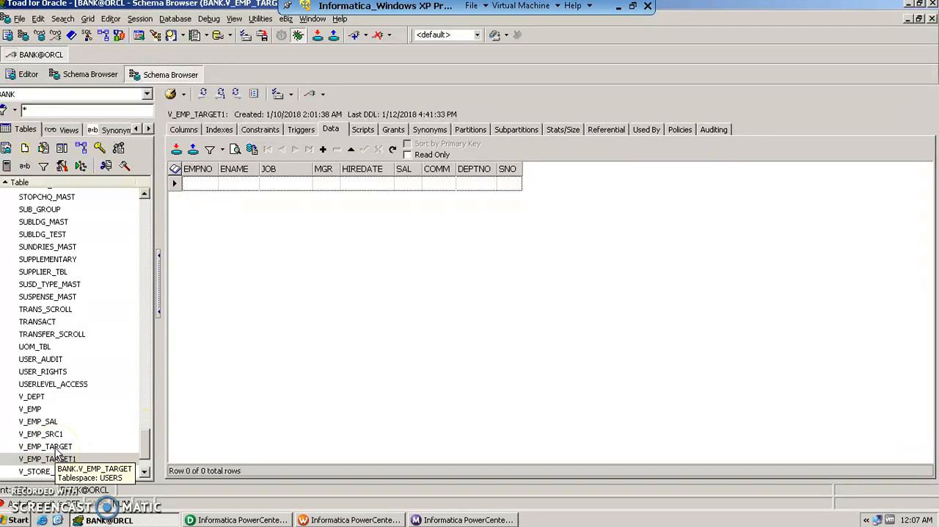
left_click(42, 410)
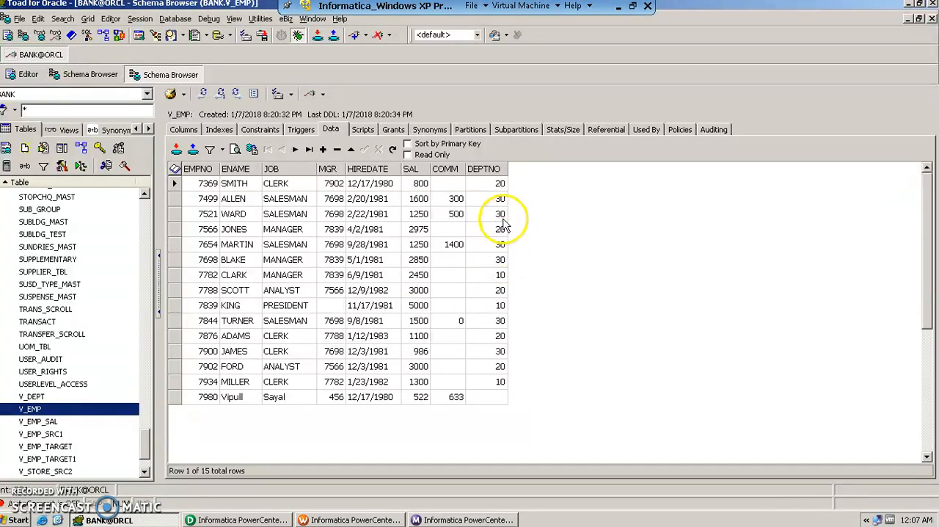
left_click(50, 447)
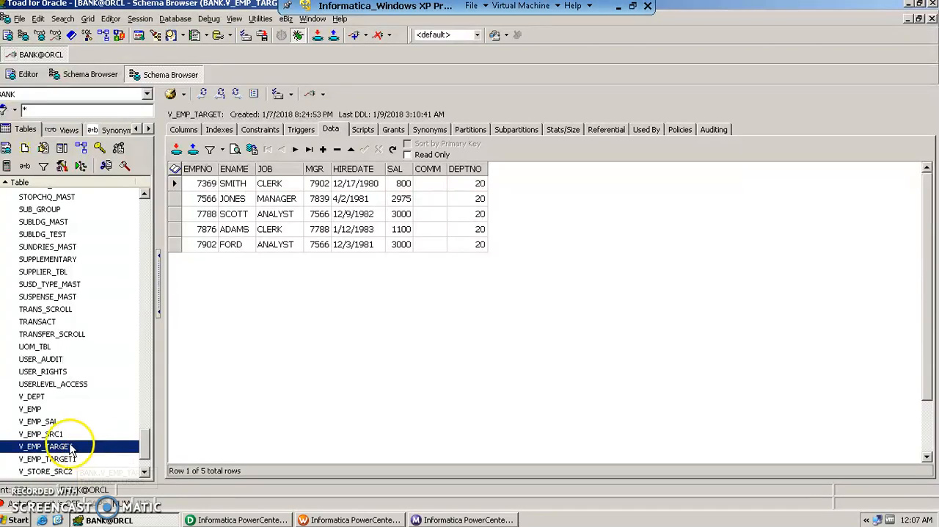
left_click(37, 408)
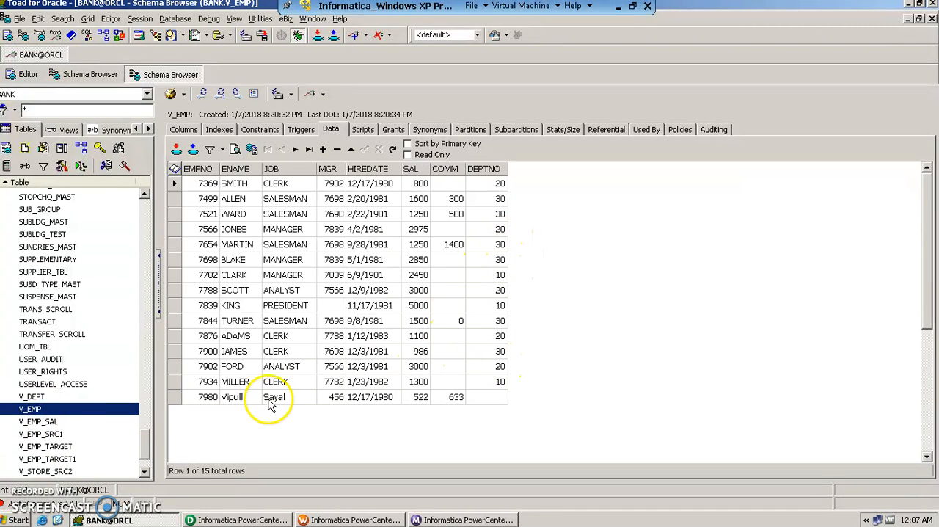
left_click(70, 460)
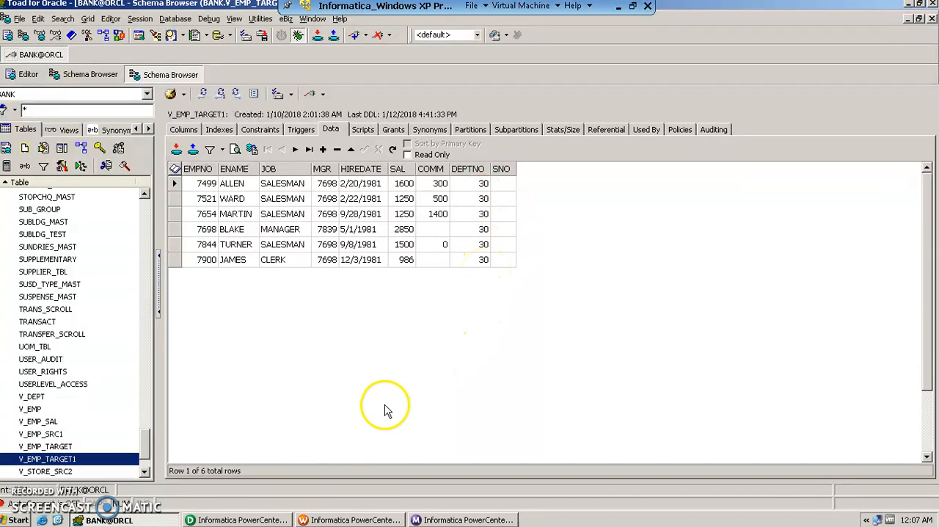
left_click(238, 519)
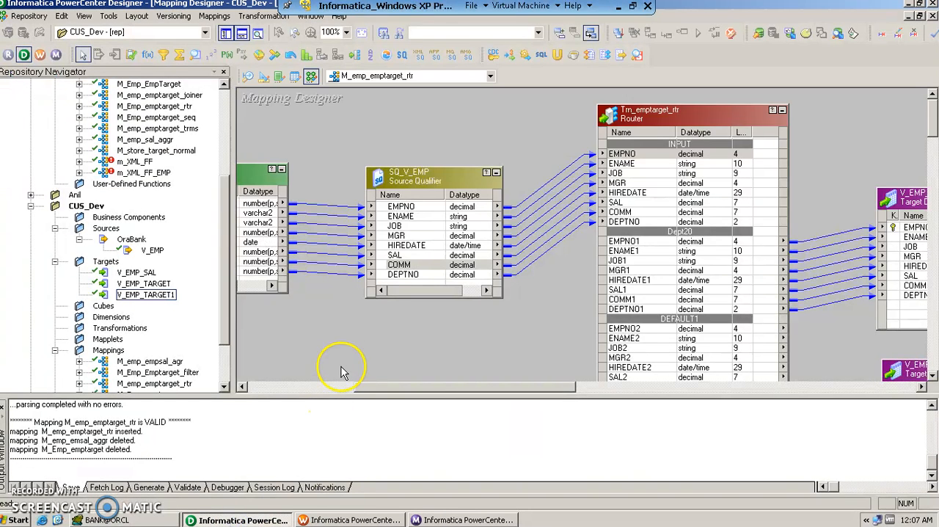